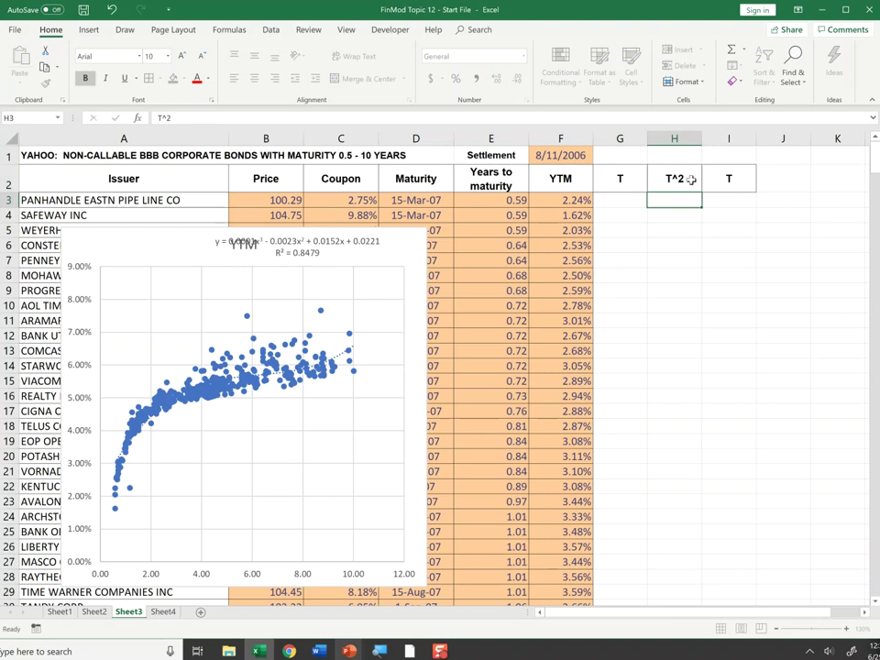
Enter the header T^3 in cell I2
key("Tab")
type("T")
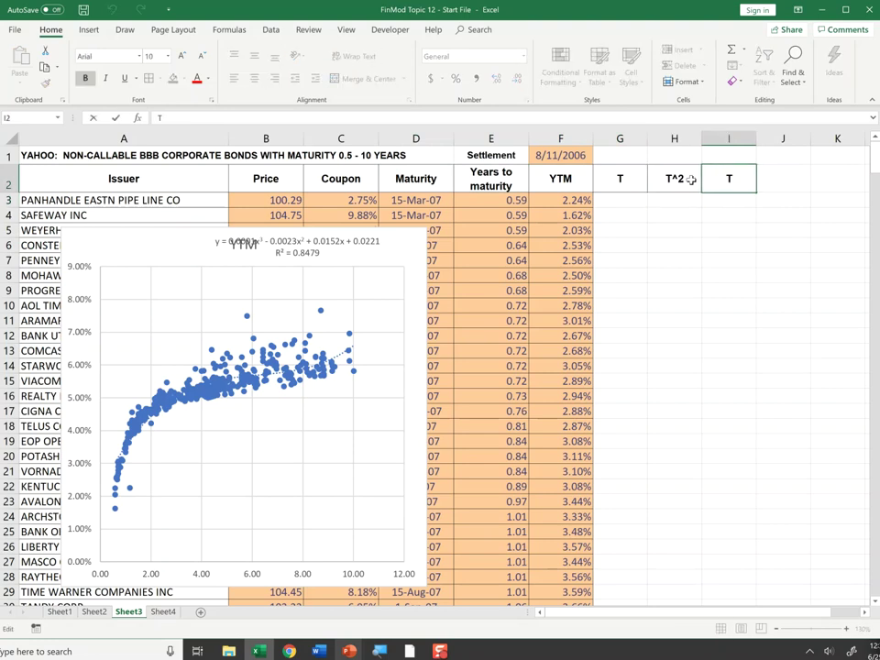
type("^3")
key("Return")
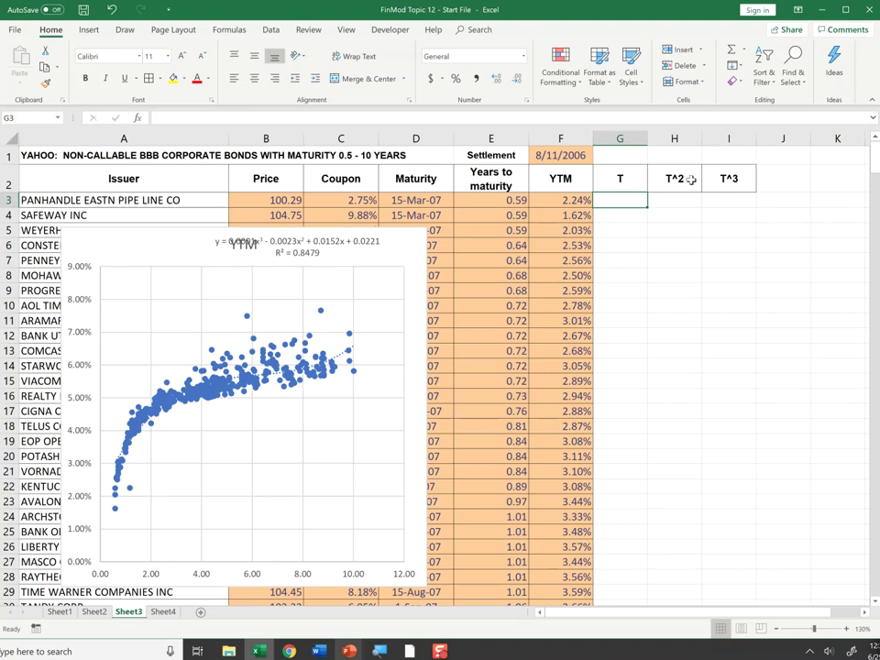
Link the first T value in G3 to the years to maturity with =E3
type("=E3")
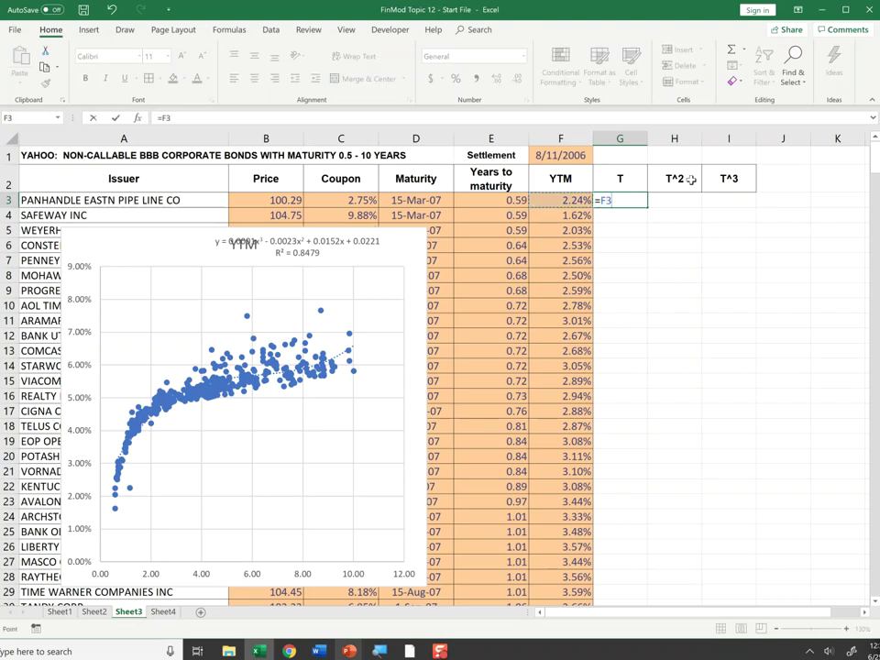
key("Return")
key("Up")
key("Right")
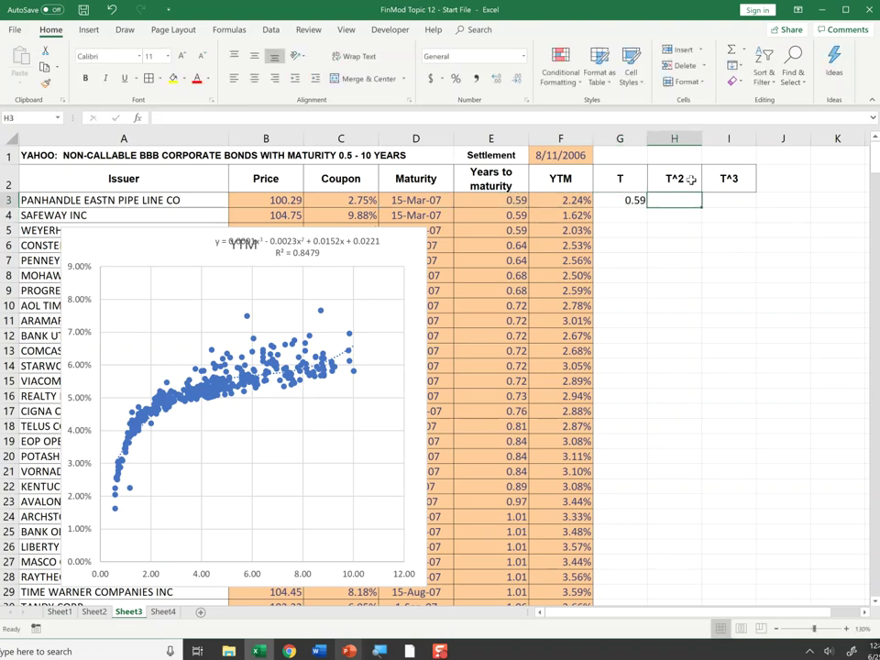
Compute the squared term in H3 with the formula =G3^2
type("=")
key("Left")
type("^2")
key("Return")
key("Up")
key("Right")
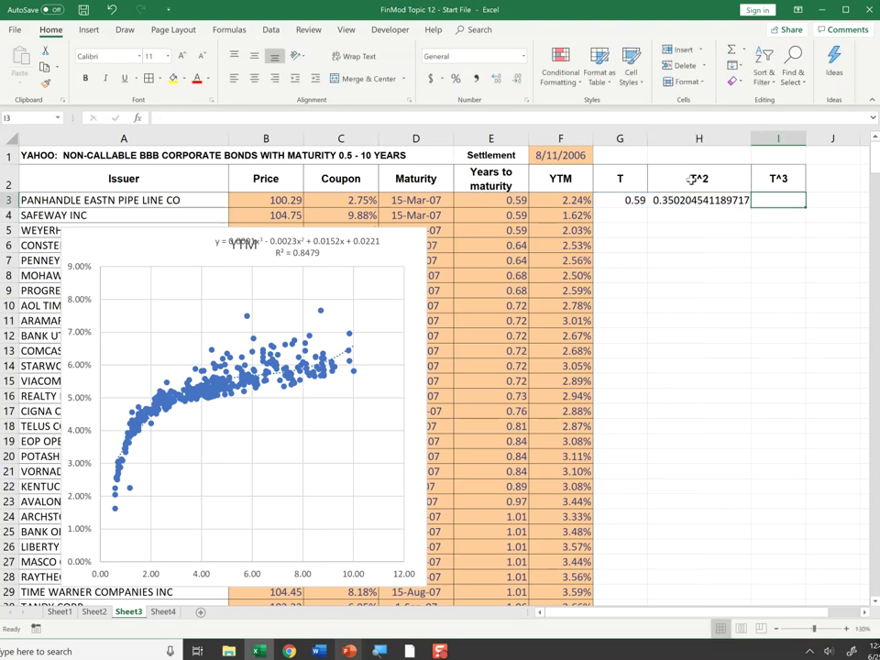
Compute the cubed term in I3 with the formula =G3^3
type("=")
key("Left")
key("Left")
type("^3")
key("Return")
key("Up")
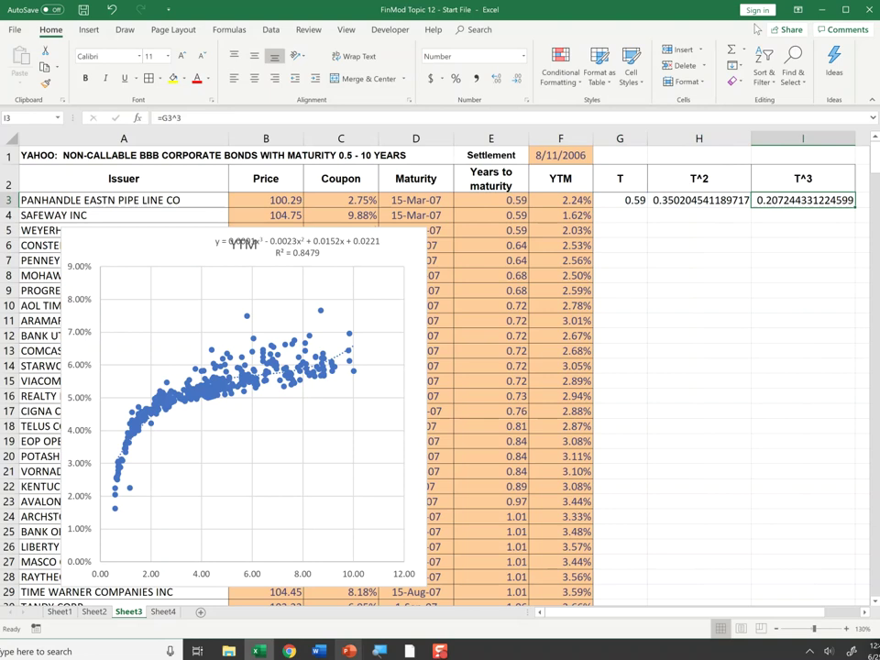
Apply comma number format with two decimals to columns H and I, and narrow columns G to I to equal width
left_click_drag(693, 138, 779, 140)
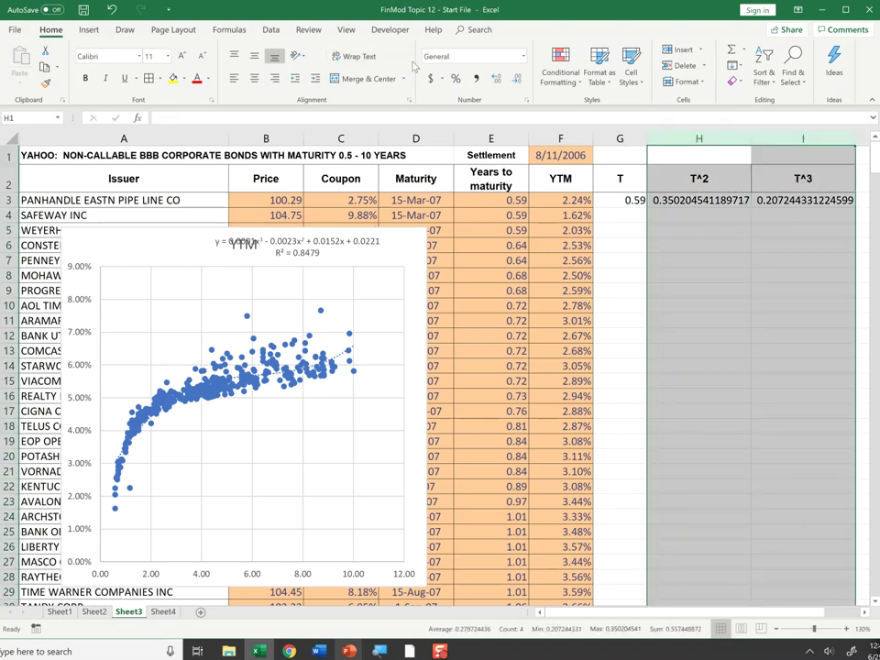
left_click(474, 80)
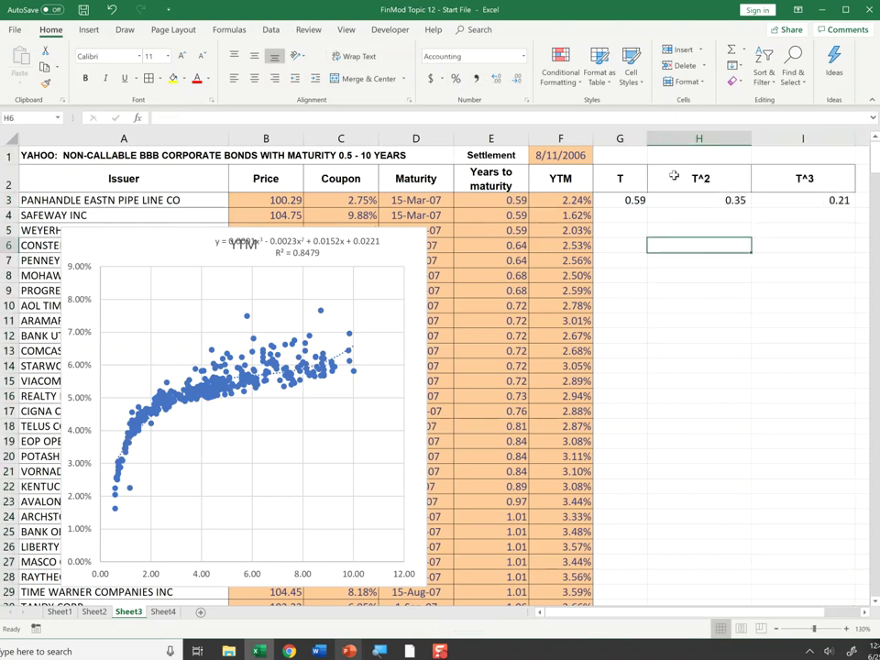
left_click_drag(620, 138, 759, 149)
left_click_drag(853, 139, 795, 138)
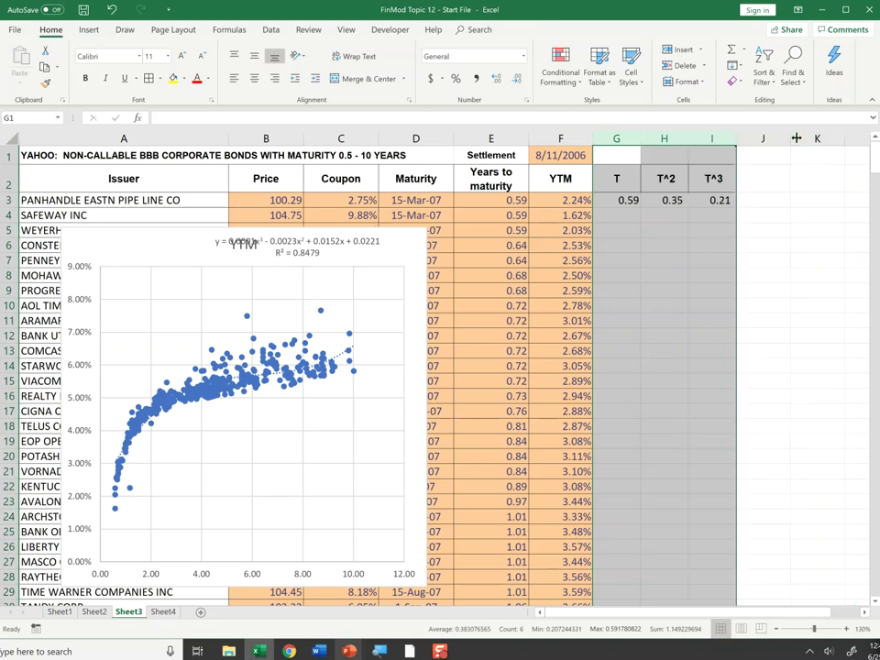
Fill the T, T^2 and T^3 formulas in G3:I3 down to the end of the bond list
left_click(731, 210)
left_click(670, 278)
left_click_drag(628, 201, 717, 201)
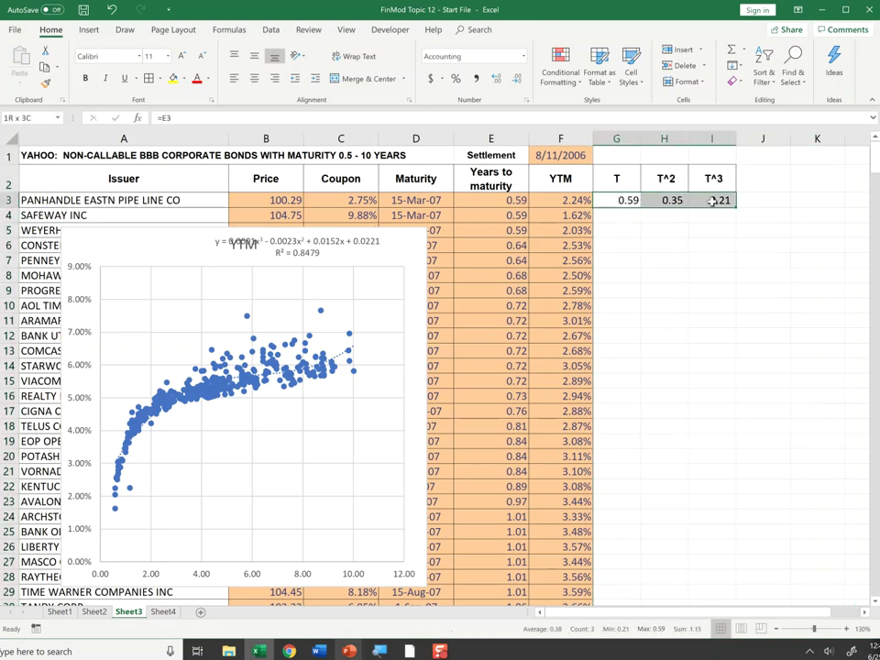
double_click(735, 209)
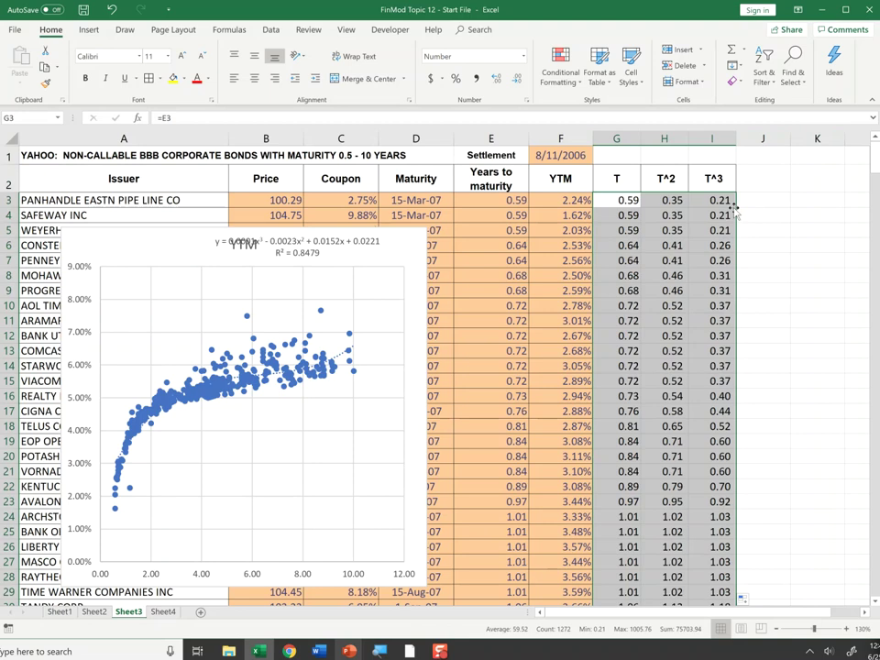
left_click(685, 220)
left_click(664, 261)
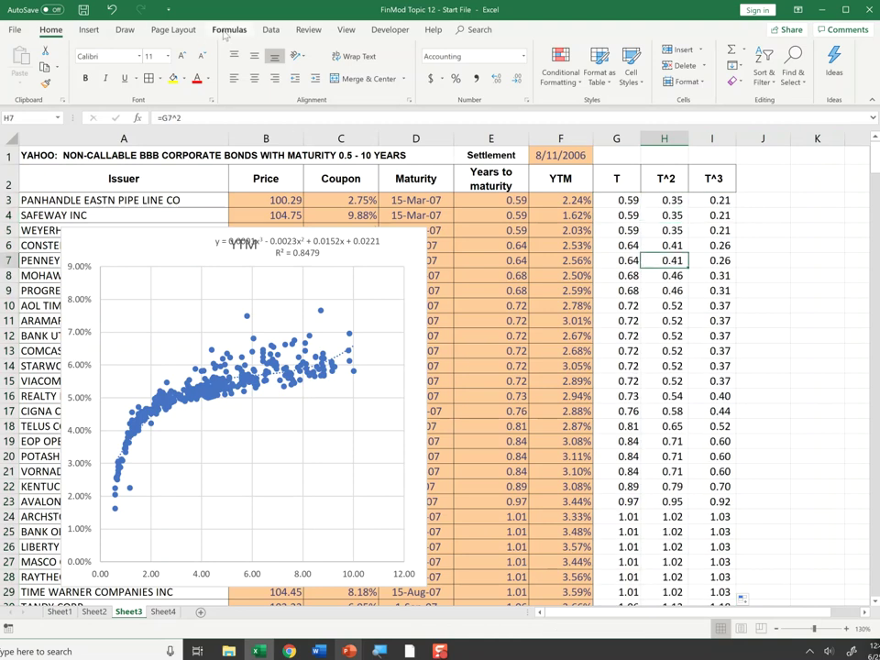
Run a Regression with Y range $F$2:$F$426, X range $G$2:$I$426, labels included and output starting at L7
left_click(268, 30)
left_click(801, 50)
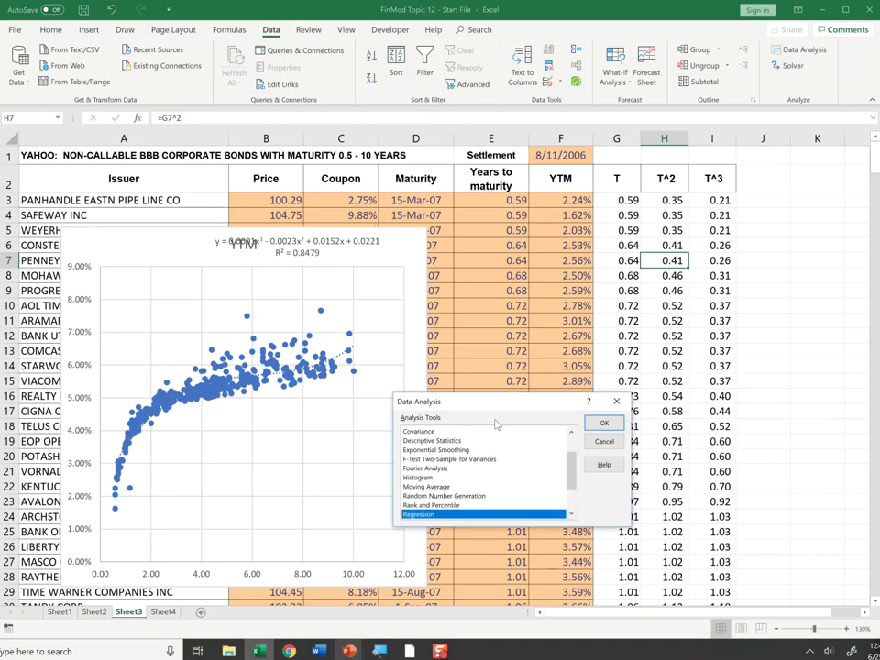
left_click(602, 421)
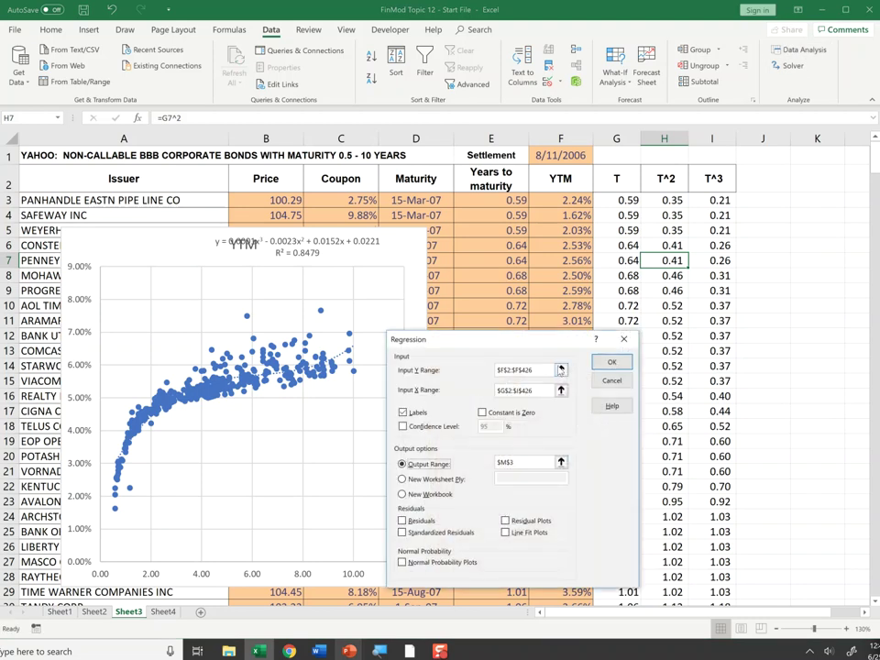
left_click(537, 367)
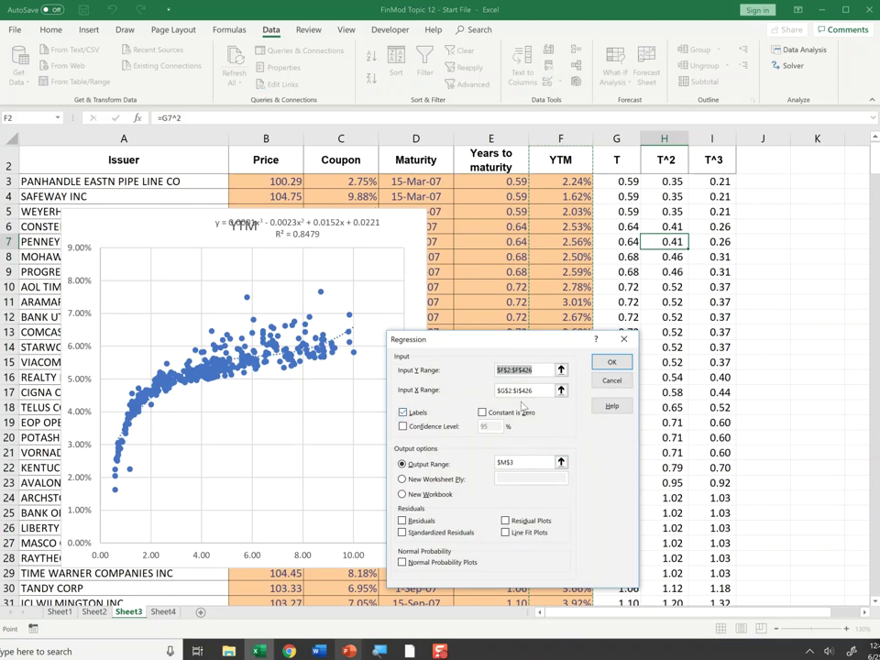
left_click(538, 392)
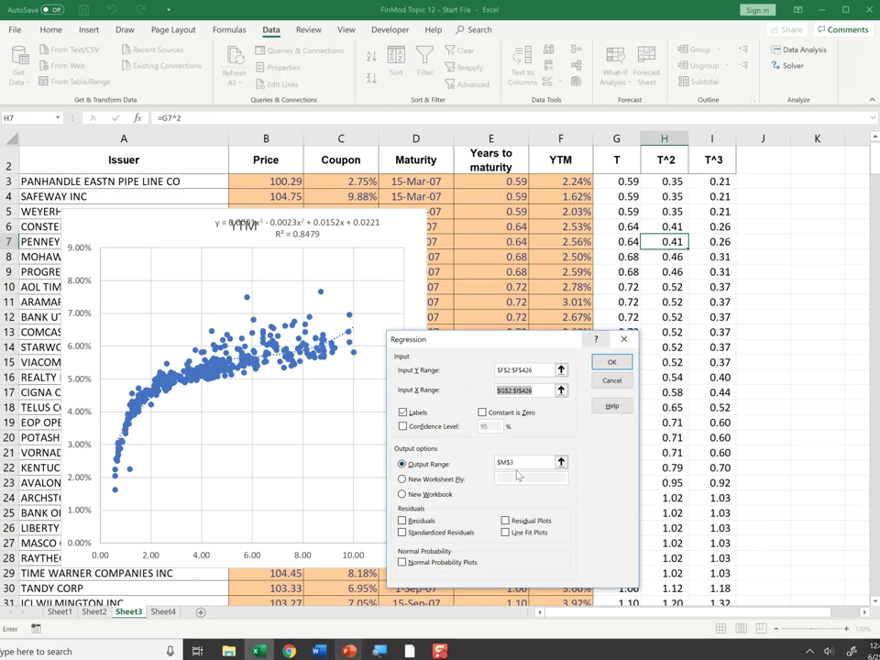
left_click(449, 464)
key("Delete")
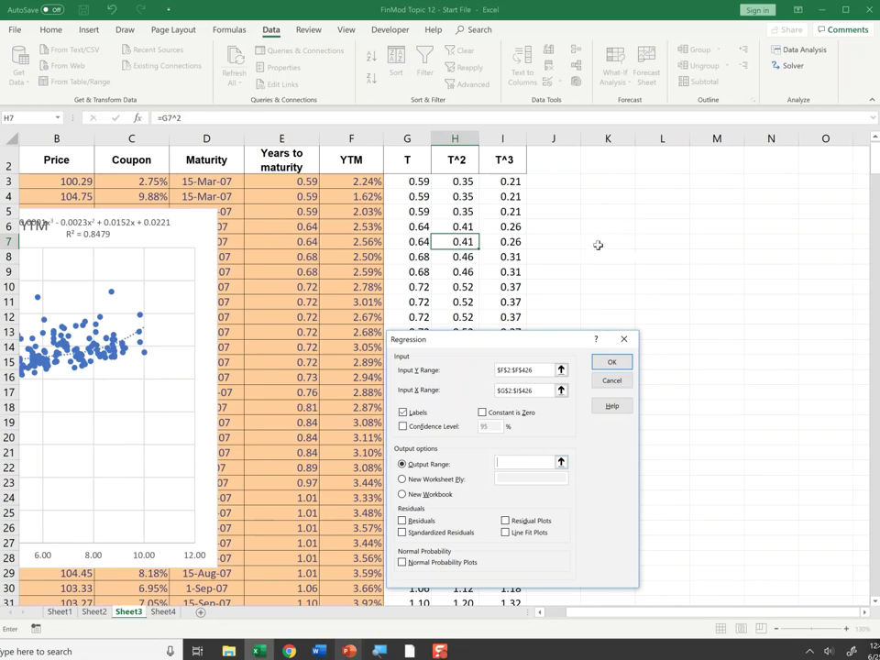
left_click(654, 240)
left_click(612, 360)
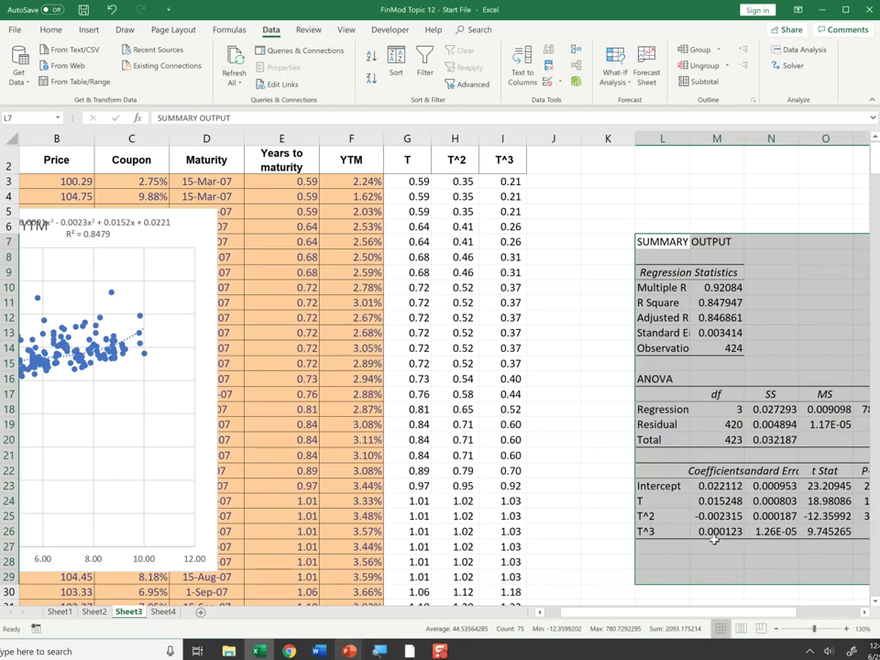
Reposition the YTM scatter chart so its top sits near row 8 and shift the trendline equation off the title
left_click(692, 501)
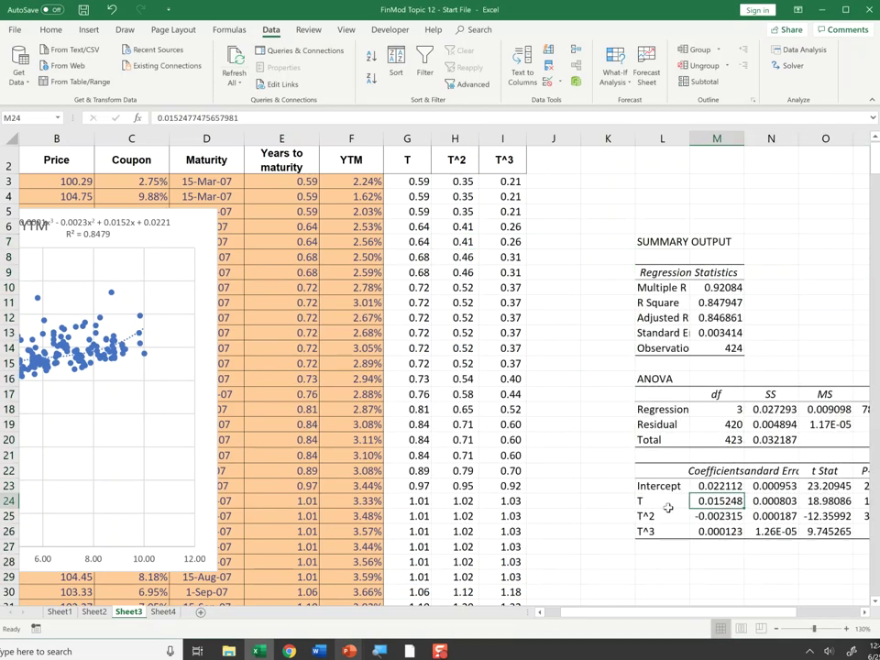
left_click(719, 488)
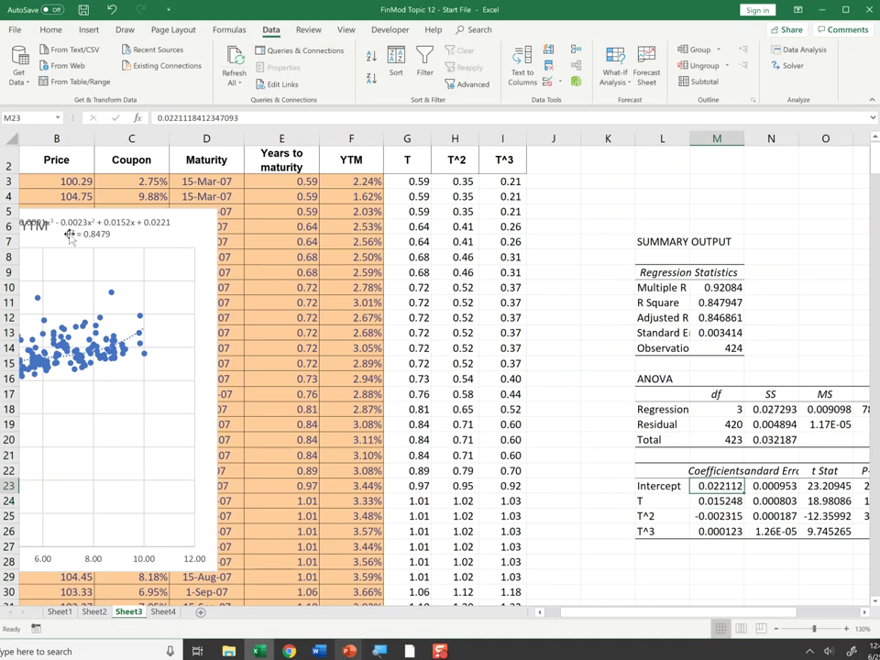
left_click(115, 262)
left_click(165, 229)
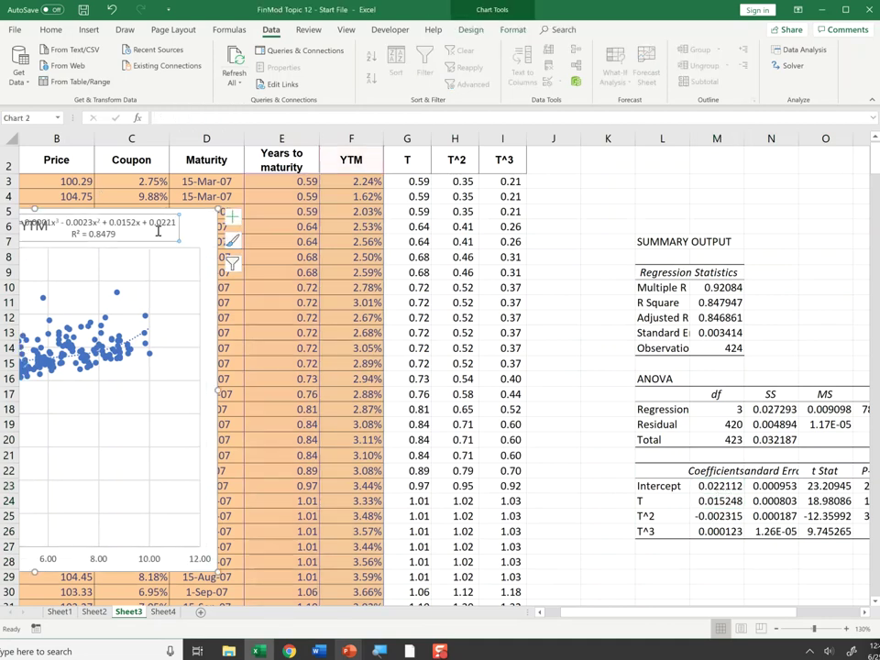
left_click_drag(208, 211, 332, 249)
left_click(183, 260)
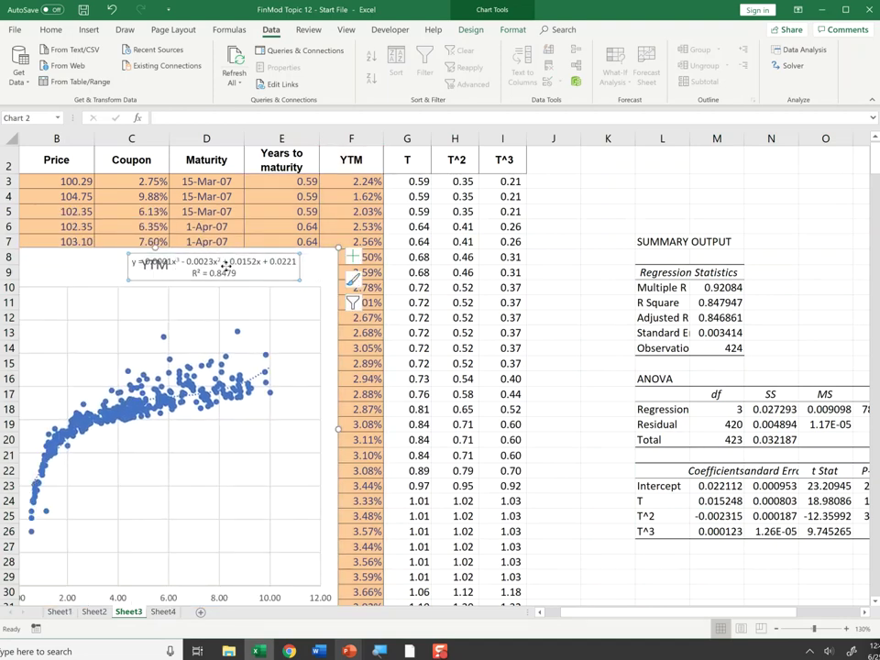
left_click_drag(201, 256, 233, 257)
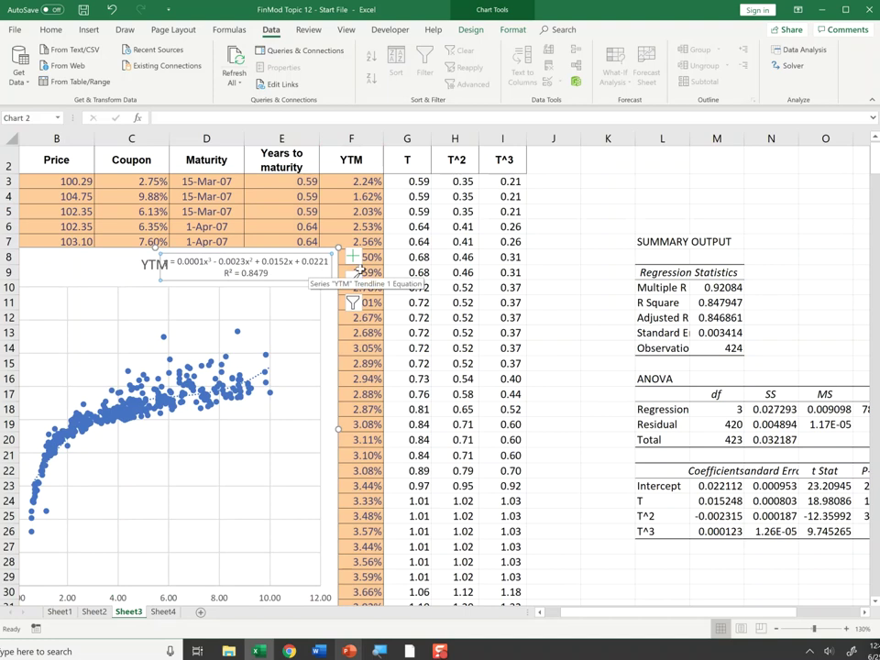
Examine the full-precision T, T^2 and T^3 coefficients in the regression output against the chart's trendline equation
left_click(771, 516)
left_click(715, 500)
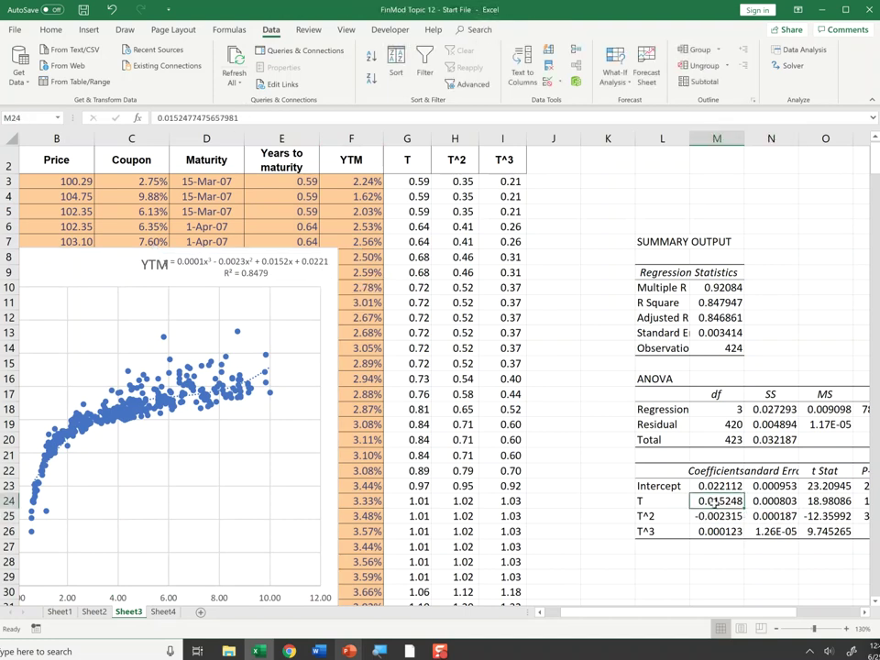
key("F2")
key("Escape")
key("Down")
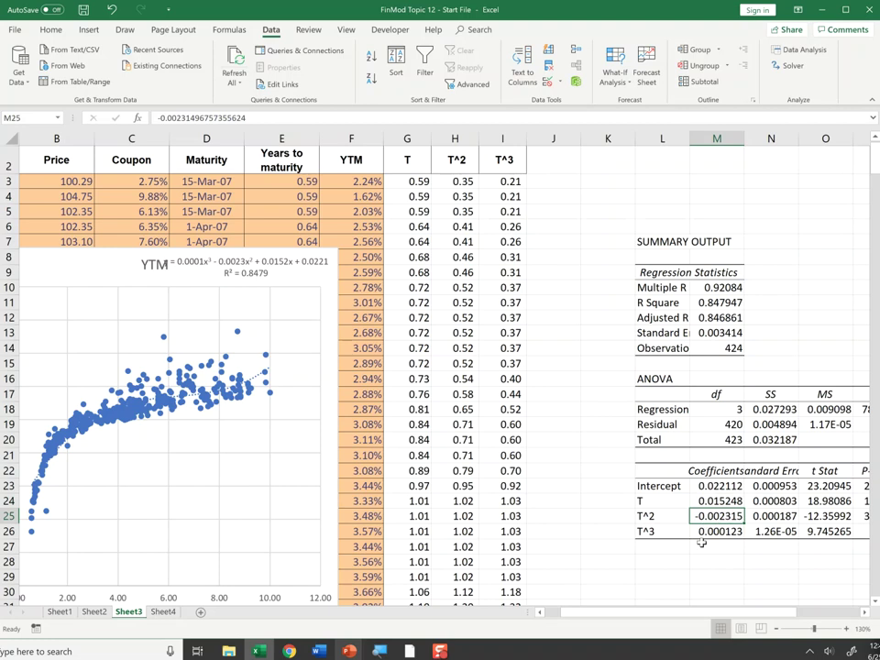
key("Down")
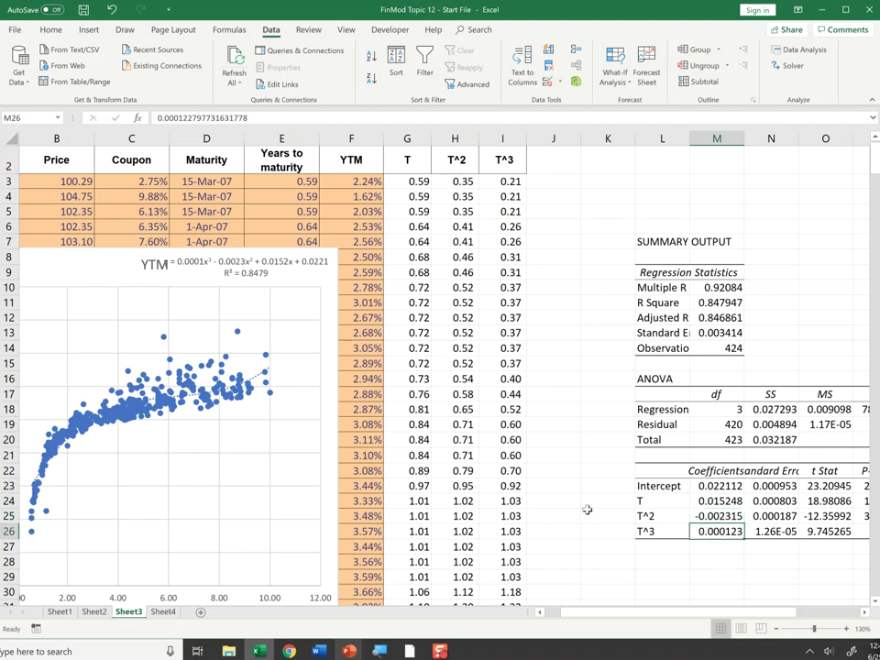
Apply the orange Input cell style to the regression coefficients in M23:M26
left_click_drag(706, 486, 705, 532)
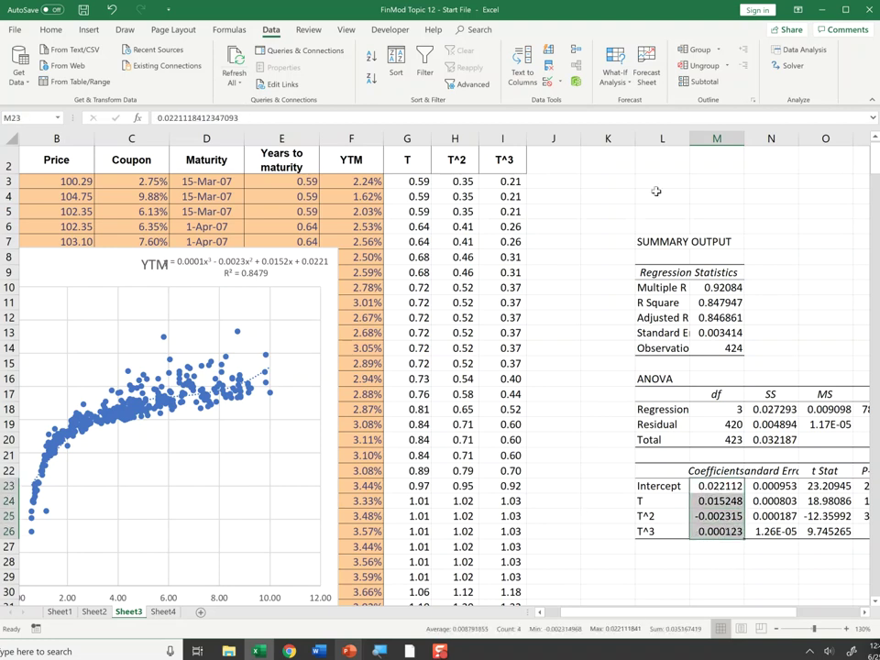
left_click(50, 30)
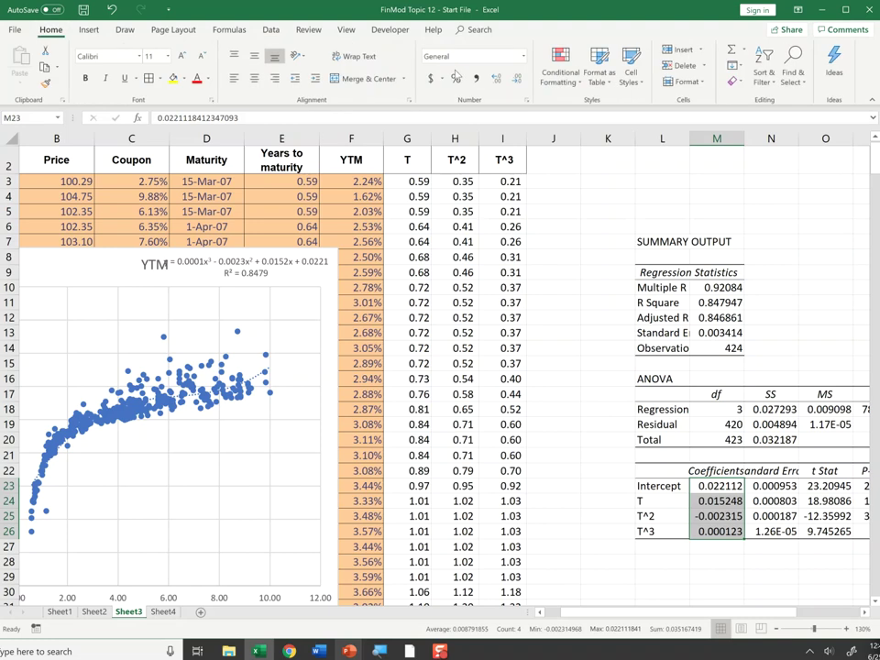
left_click(632, 83)
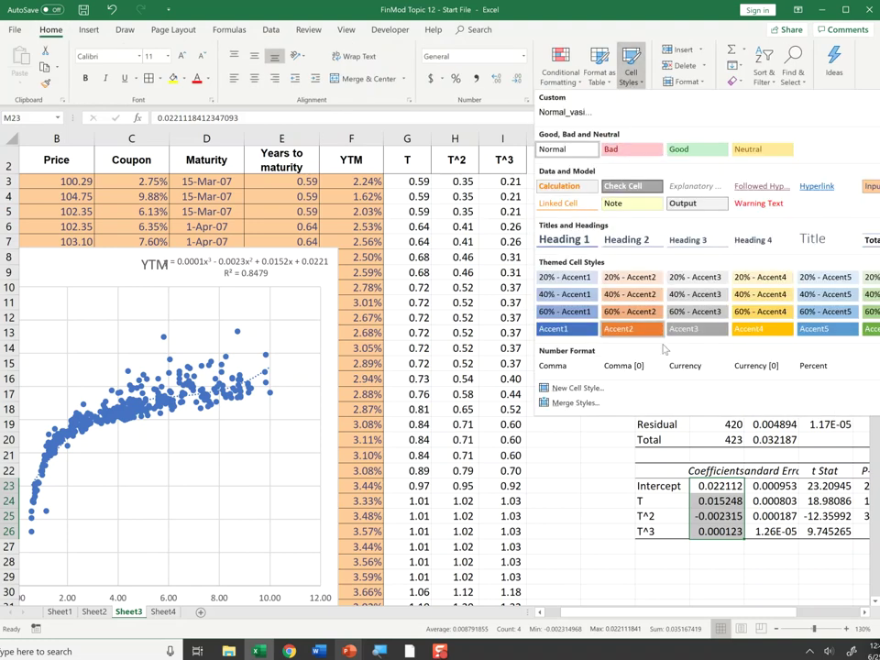
left_click(630, 311)
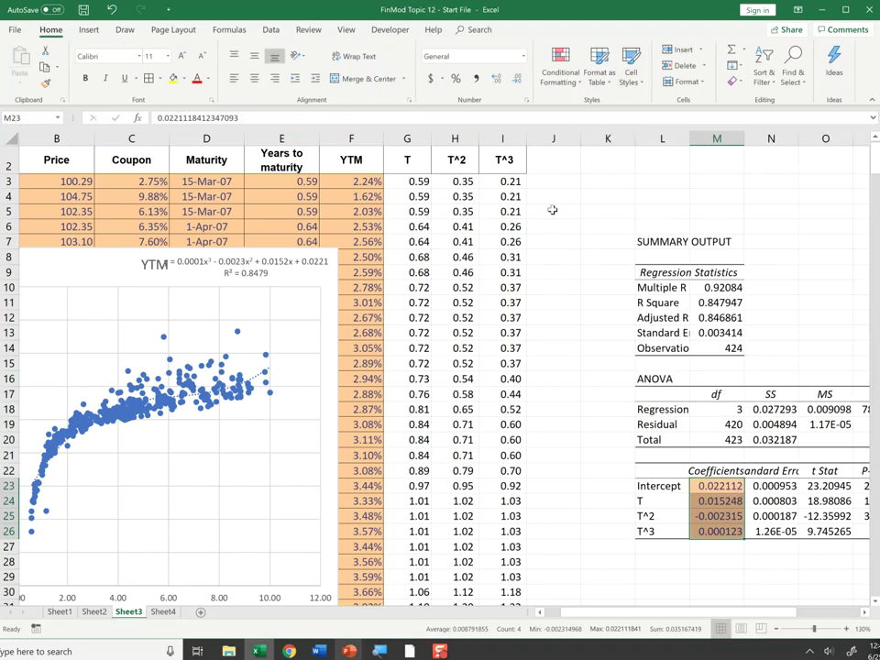
Extend the T^3 header cell across J2:K2 and replace the header in J2 with Model Yield
left_click(529, 169)
left_click(521, 162)
left_click_drag(527, 171, 619, 186)
left_click(557, 170)
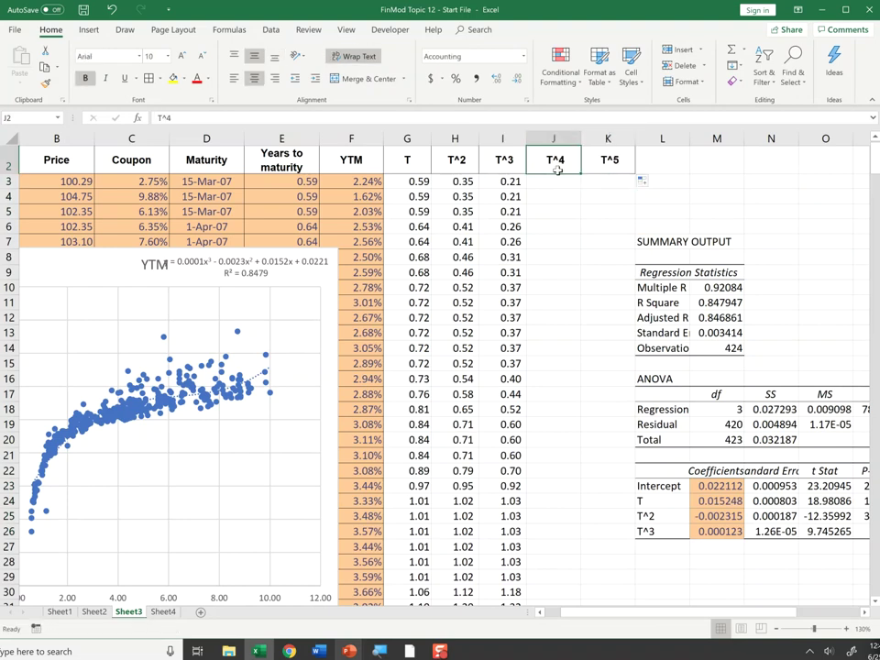
type("Model Yield")
key("ctrl+Return")
key("alt+h")
key("w")
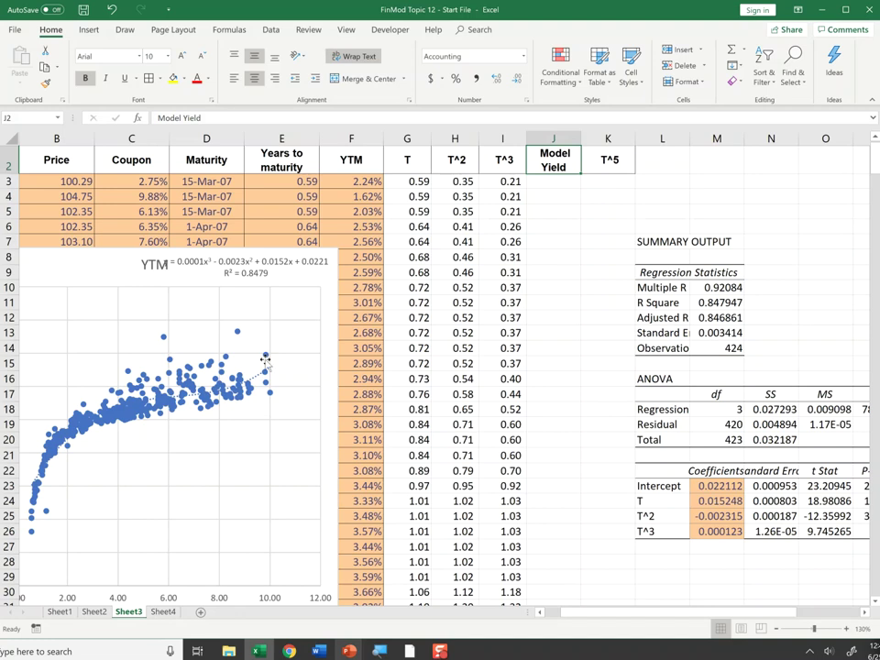
Begin the Model Yield formula in J3 with the absolute intercept plus the T term, =$M$23+G3*$M$24
mouse_move(264, 361)
left_click(553, 192)
key("Up")
type("=")
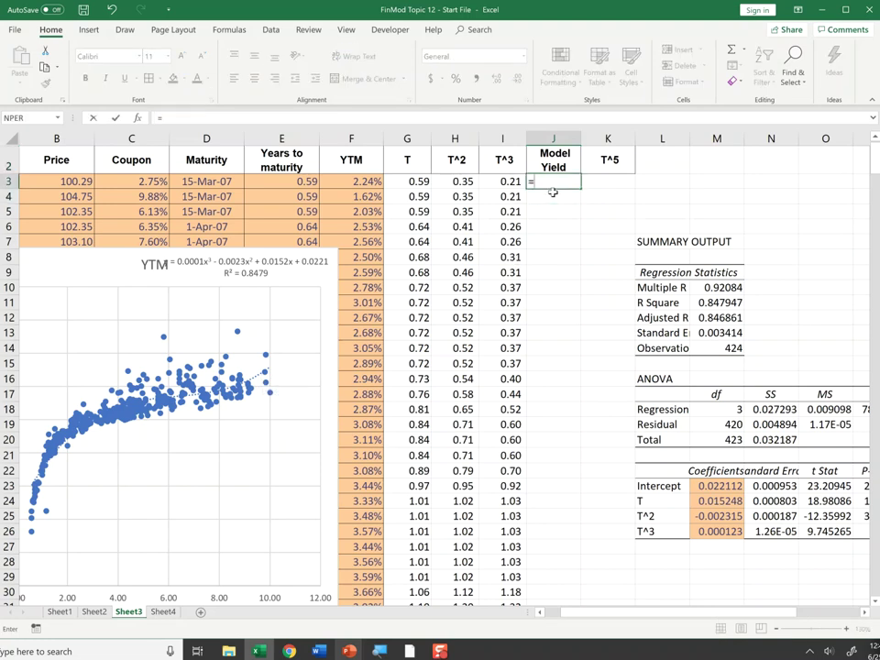
left_click(724, 488)
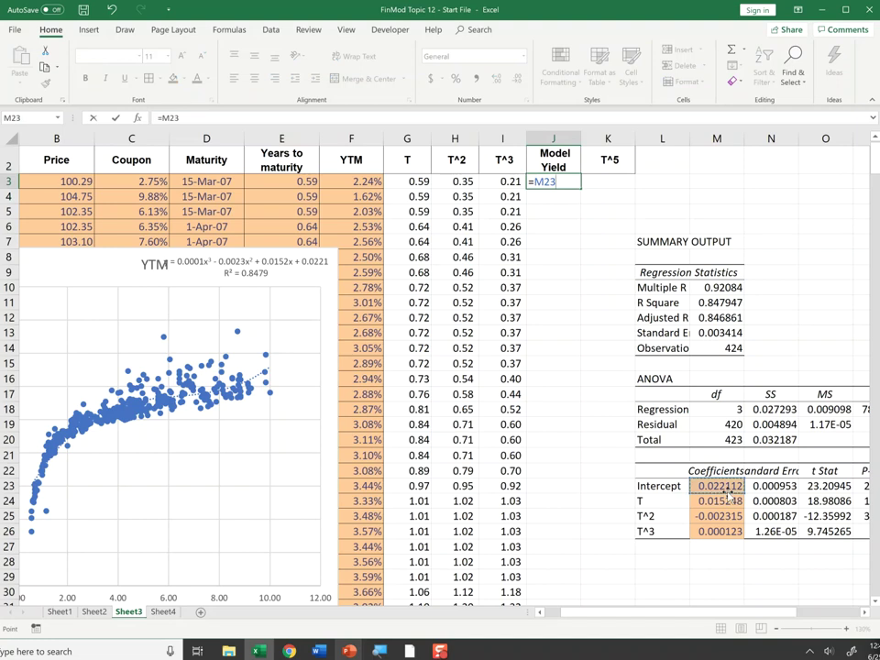
key("F4")
type("+")
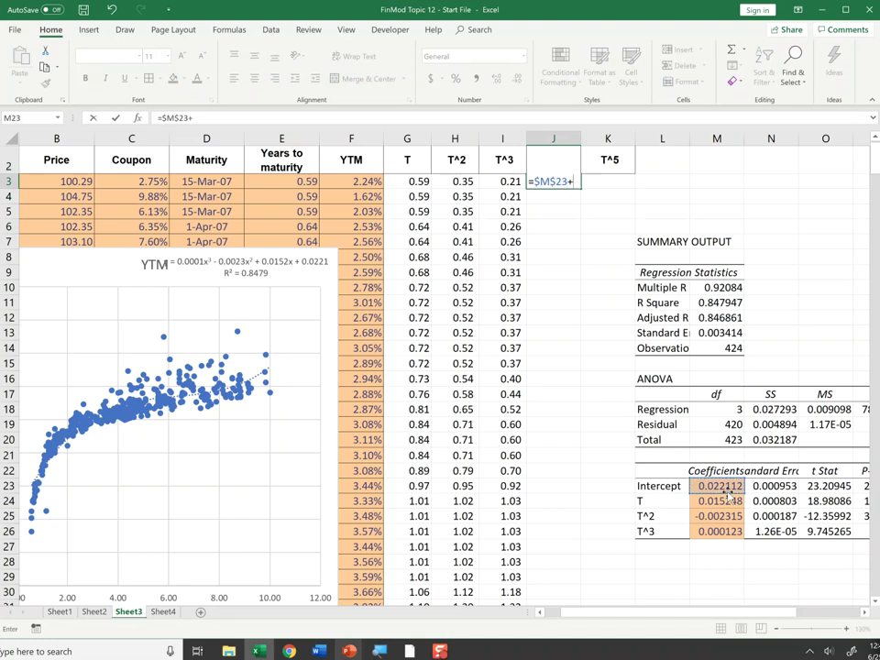
left_click(410, 182)
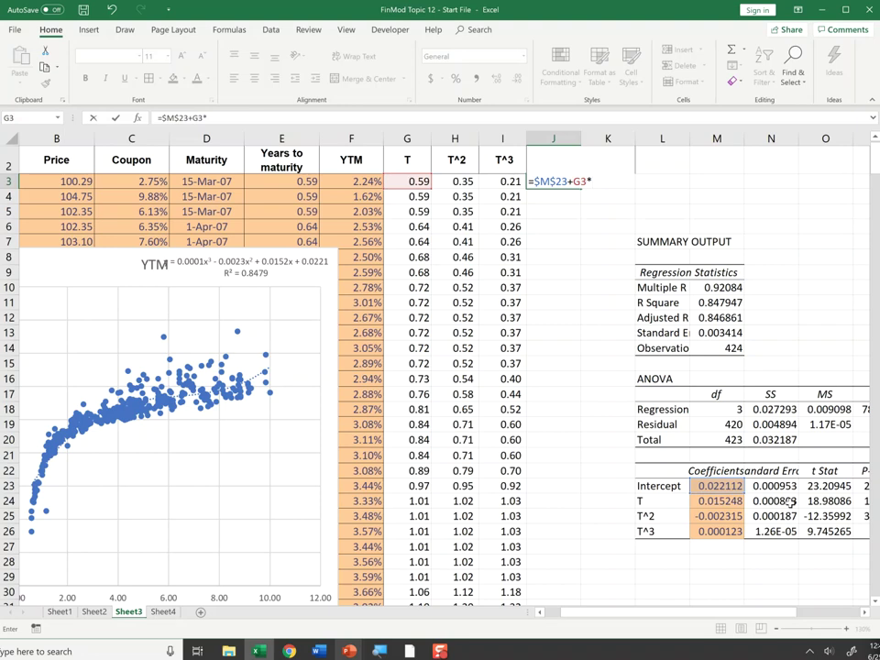
left_click(711, 503)
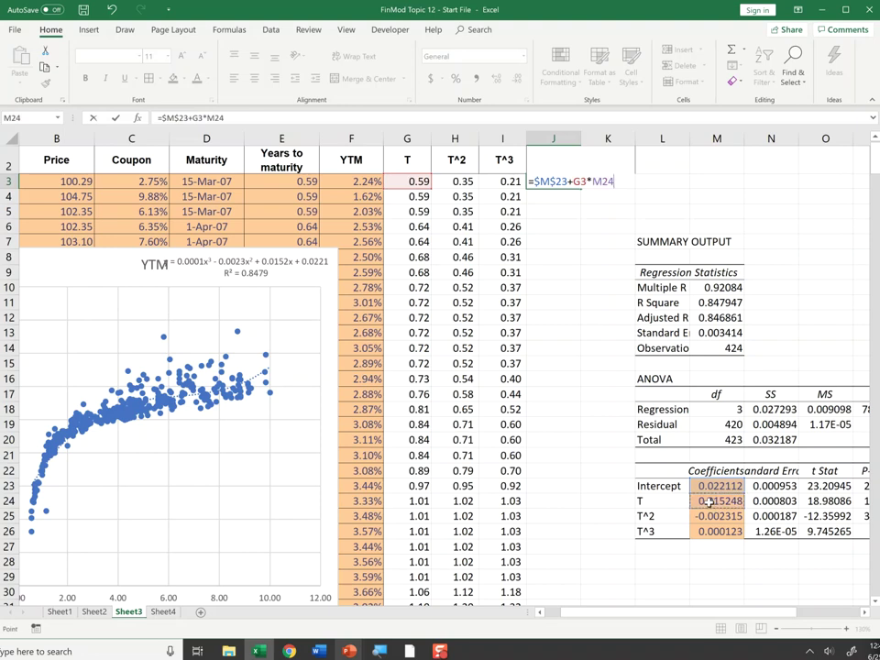
key("F4")
Complete the J3 formula by adding the T^2 and T^3 terms, +H3*$M$25+I3*$M$26
left_click(455, 182)
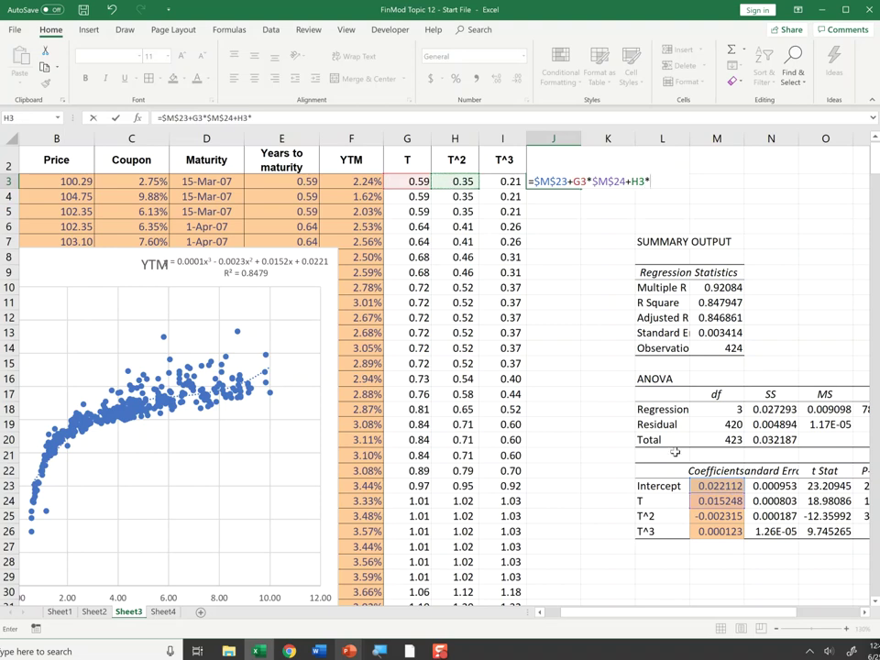
left_click(703, 514)
key("F4")
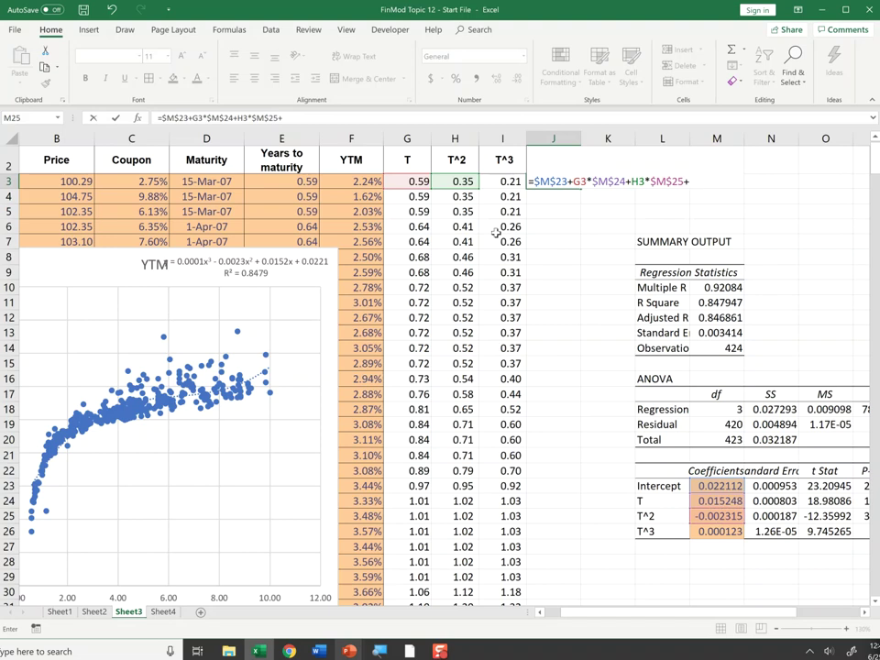
left_click(508, 181)
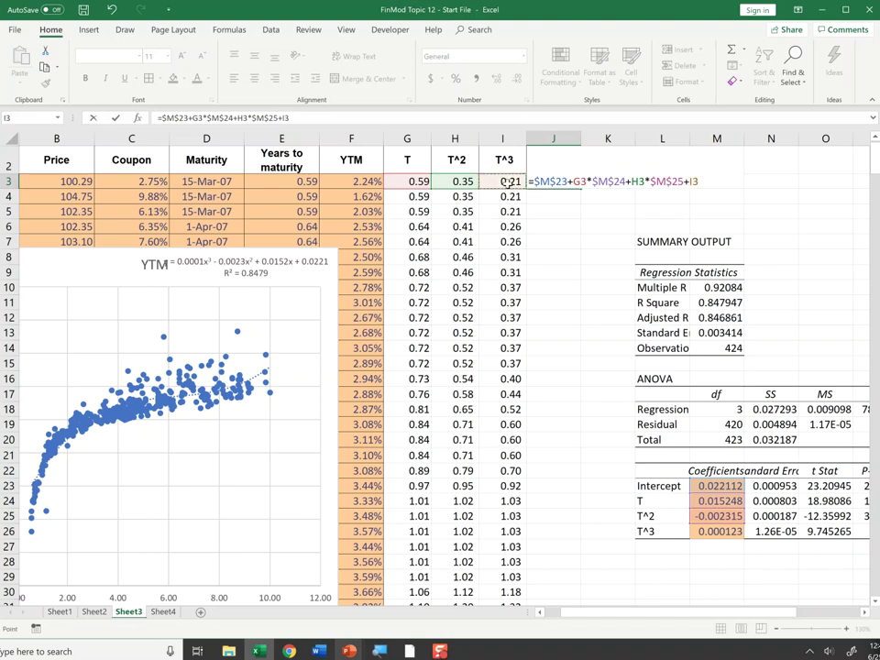
left_click(715, 532)
key("F4")
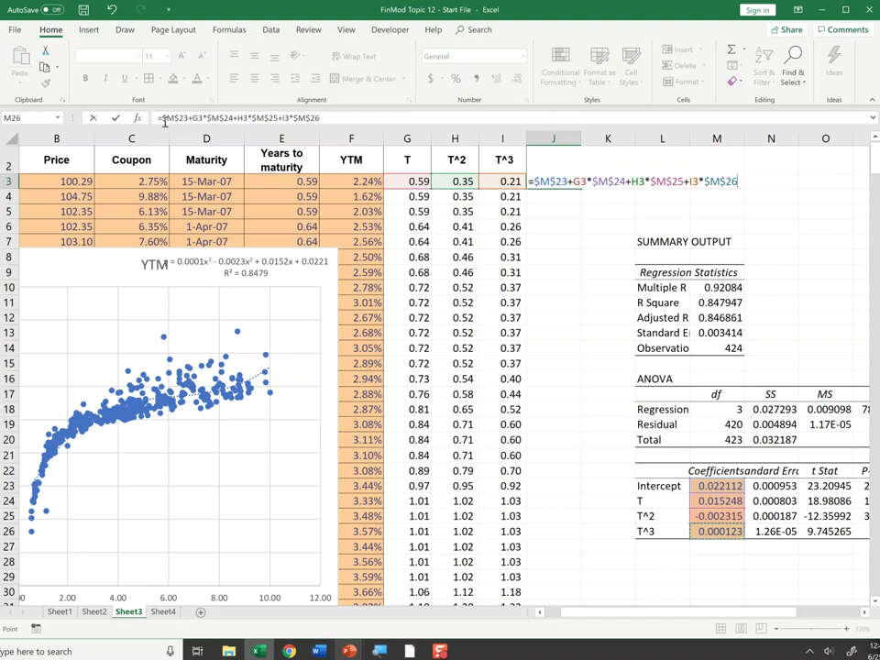
left_click(207, 115)
left_click_drag(211, 117, 359, 121)
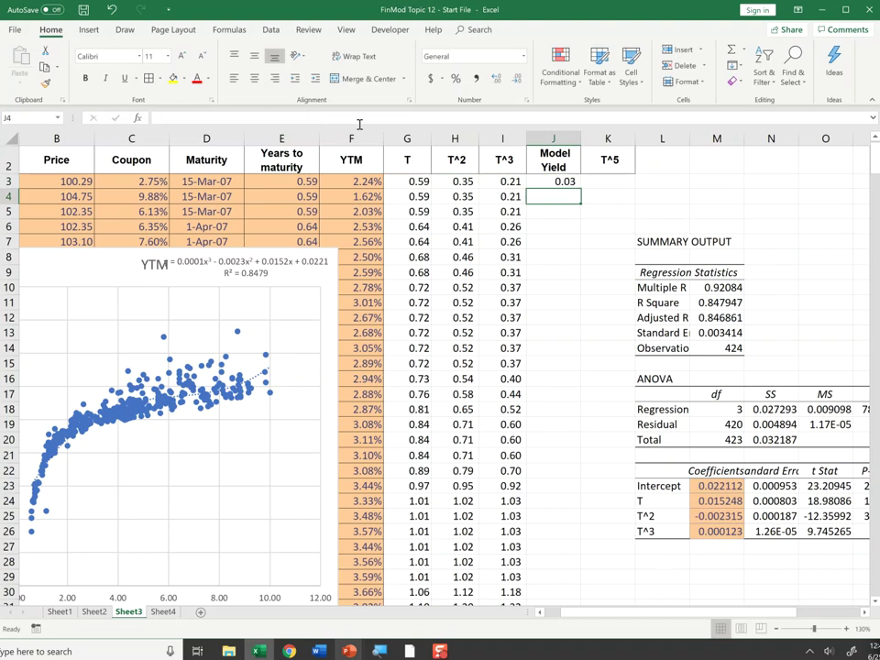
Format J3 as a percentage with two decimals and fill the Model Yield formula down the column for all bonds
key("Up")
left_click(456, 78)
double_click(496, 79)
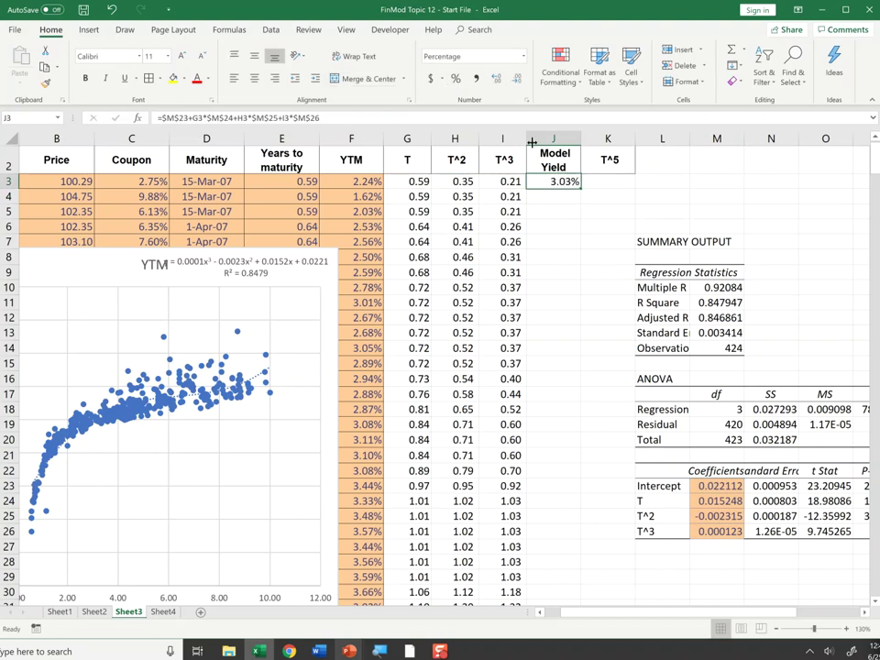
double_click(580, 186)
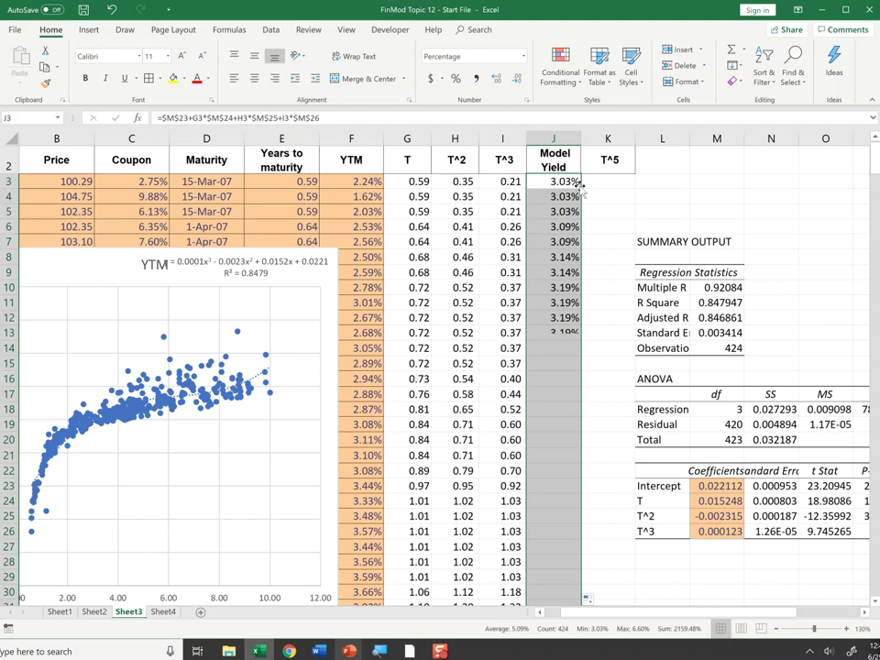
left_click(553, 180)
left_click_drag(553, 179, 555, 361)
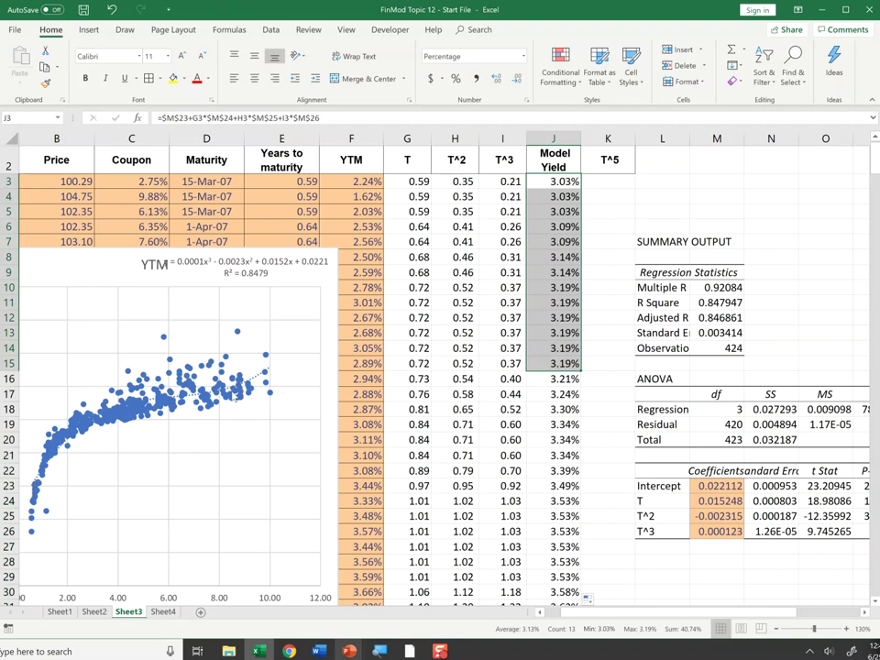
Copy the Model Yield header from J2 to K2 and reword it as Model Price
left_click(617, 163)
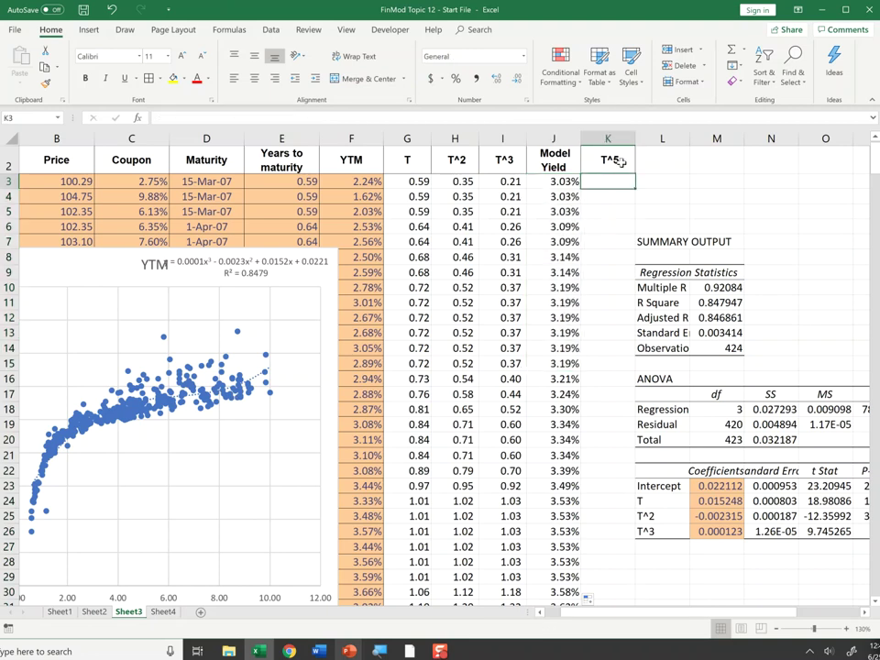
key("Left")
key("ctrl+c")
key("Right")
key("ctrl+v")
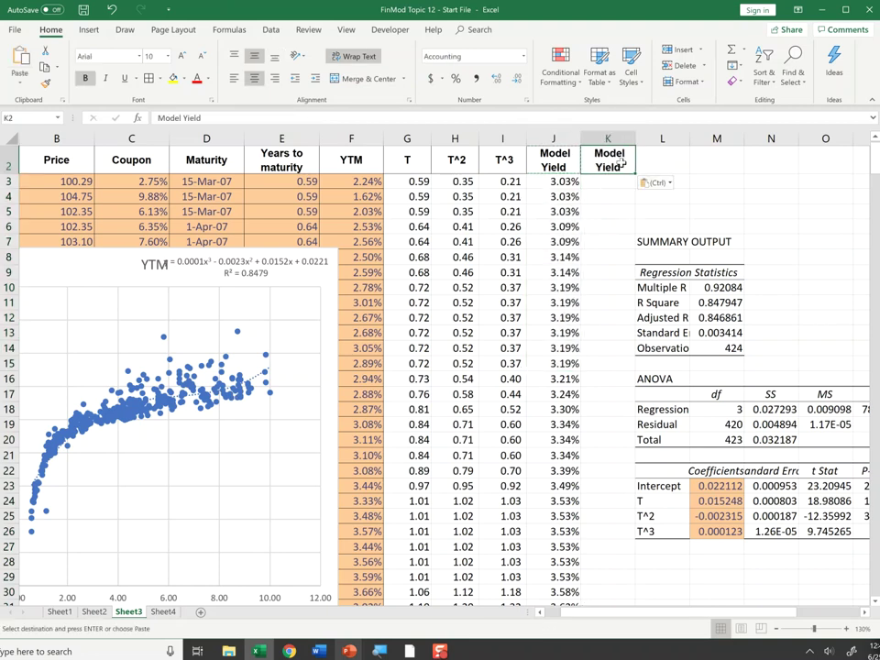
double_click(622, 163)
key("BackSpace")
key("BackSpace")
type("Price")
key("ctrl+Return")
Start a PRICE function in K3 and set its settlement argument to the absolute reference $F$1
key("Down")
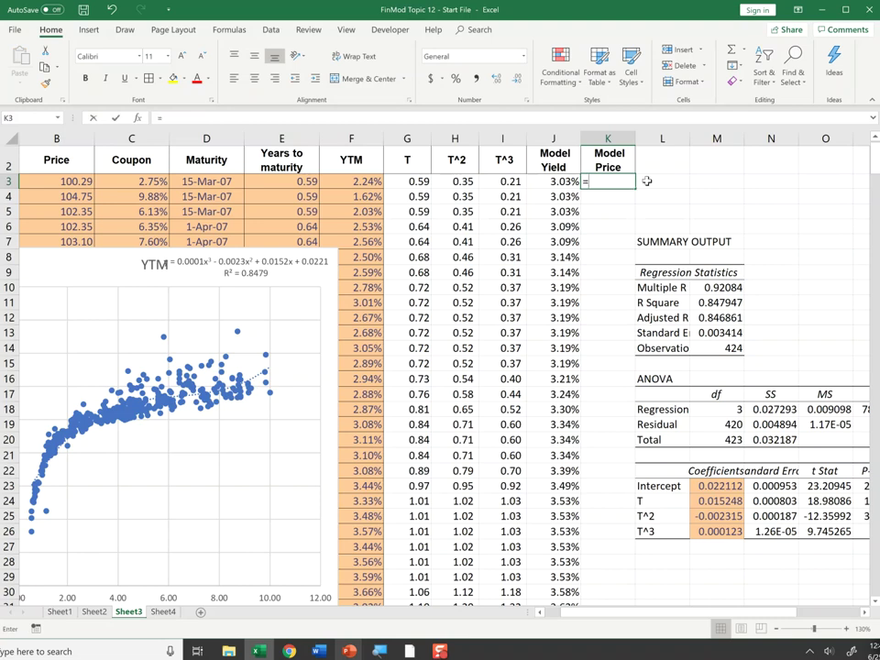
type("=")
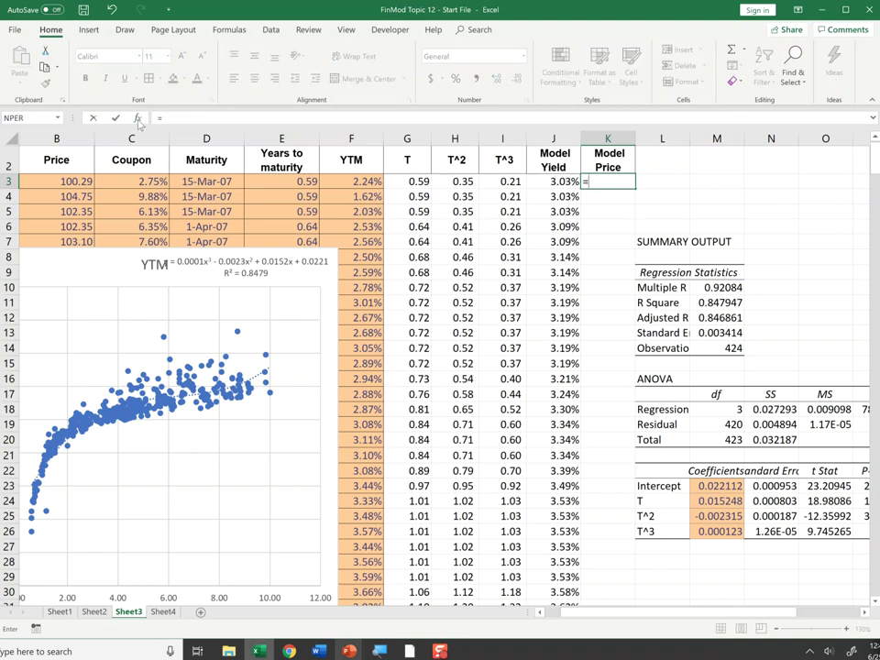
type("price*")
key("BackSpace")
type("(")
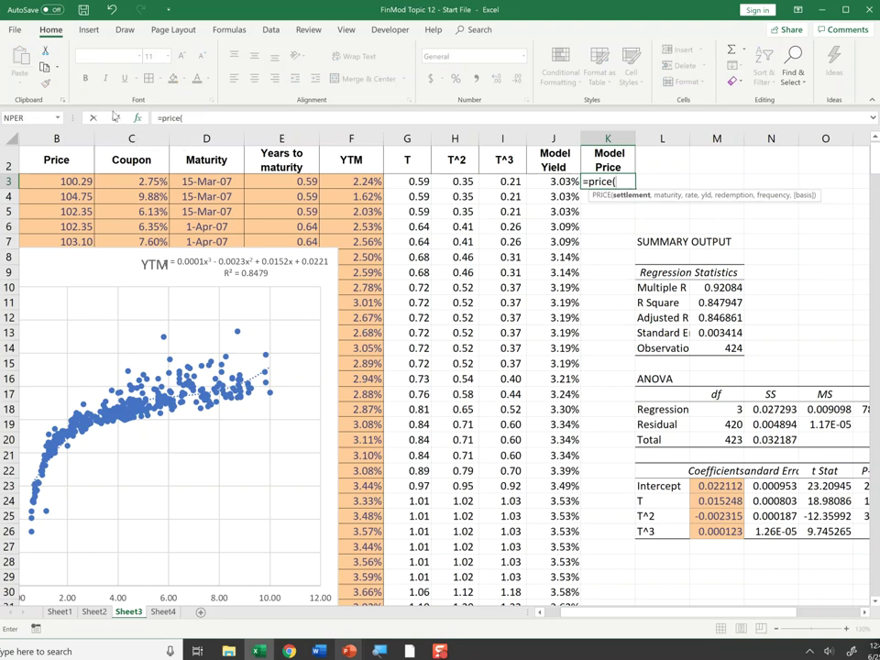
left_click(137, 117)
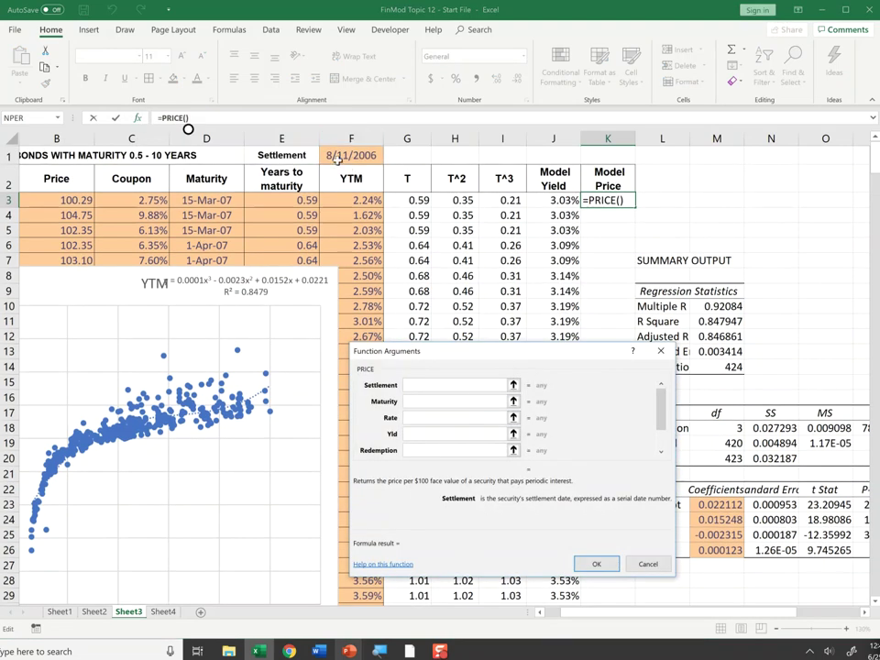
left_click(340, 158)
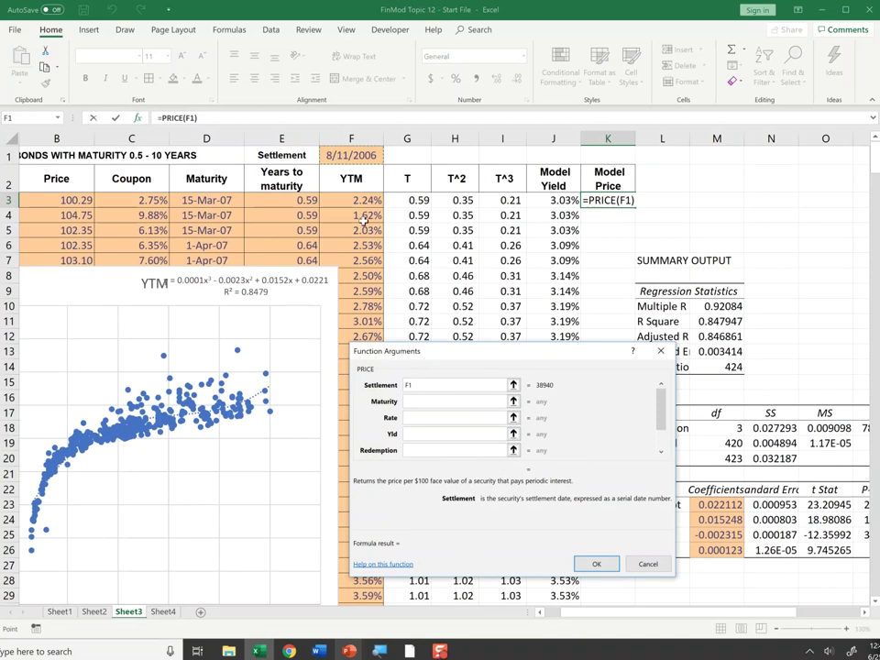
key("F4")
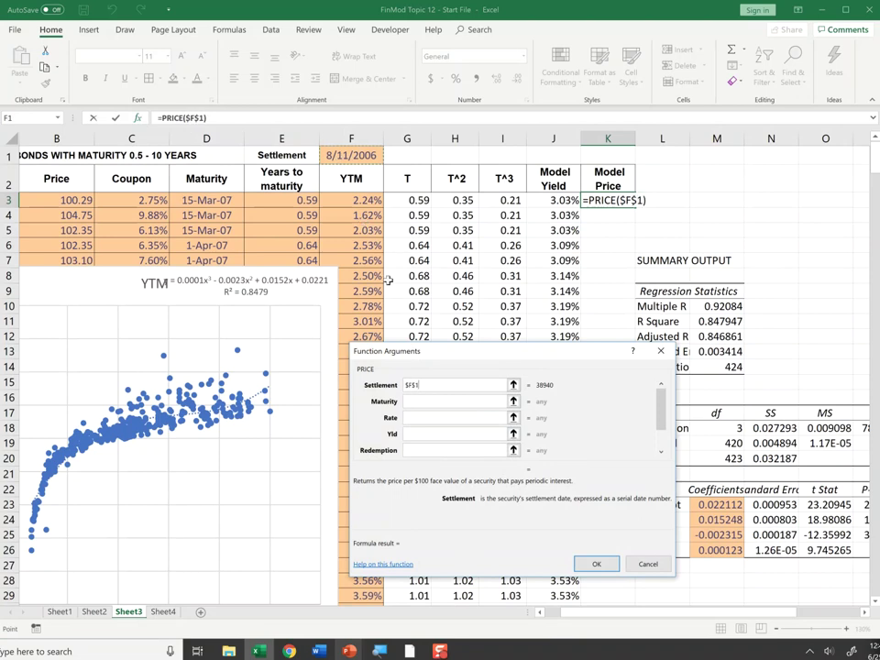
Set the PRICE function's maturity to D3, its rate to C3 and its yield to J3
left_click(416, 400)
left_click(206, 201)
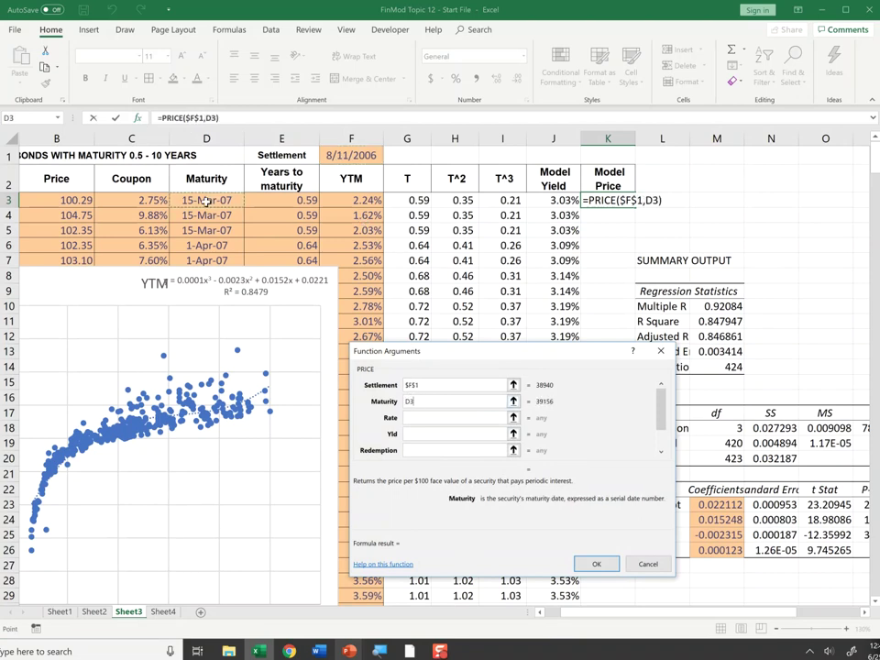
left_click(418, 421)
left_click(151, 201)
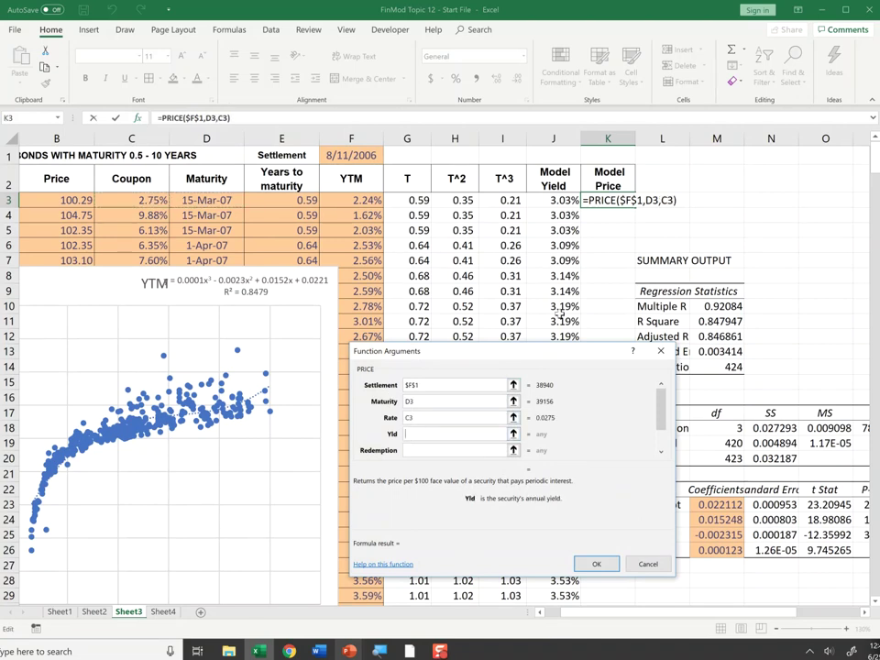
left_click(558, 198)
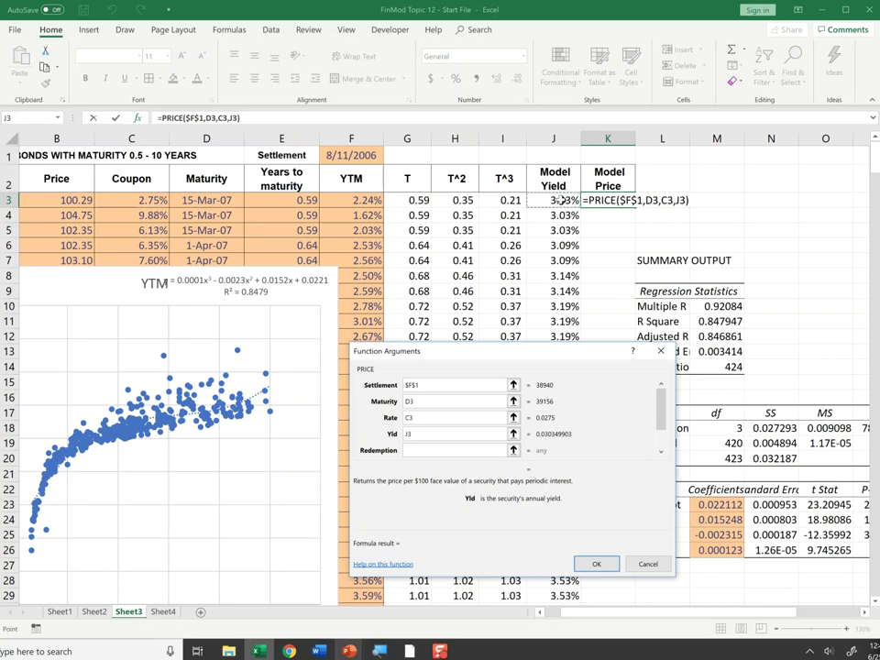
Finish the PRICE function in K3 with redemption 100, frequency 2 and basis 0
left_click(413, 451)
type("100")
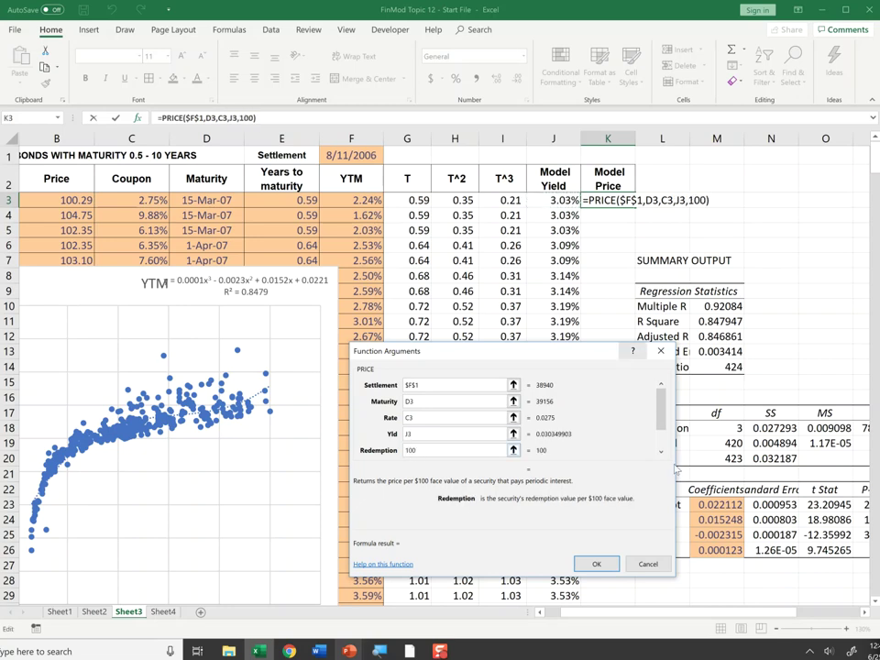
key("Tab")
key("Tab")
left_click(417, 434)
type("2")
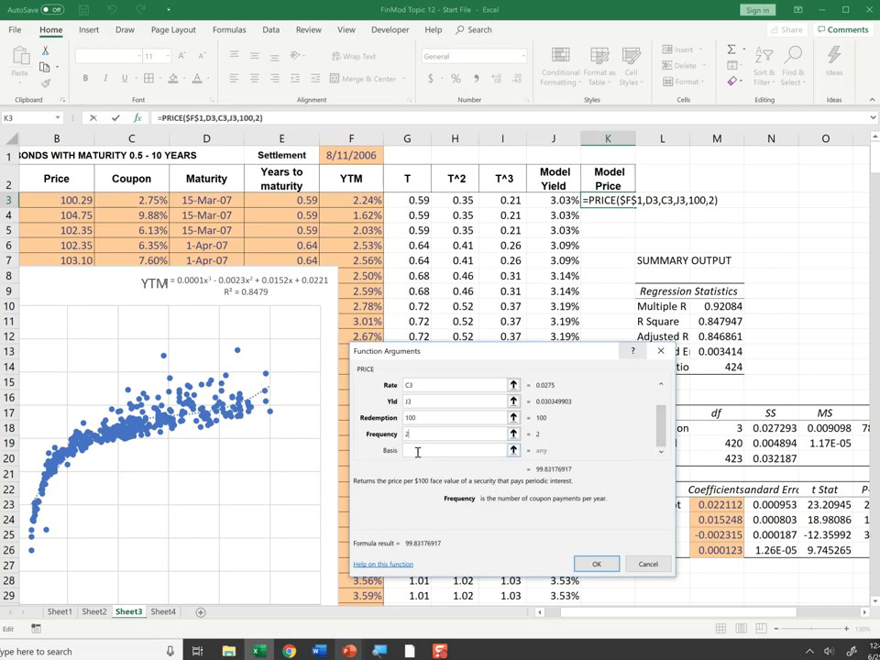
left_click(418, 451)
type("0")
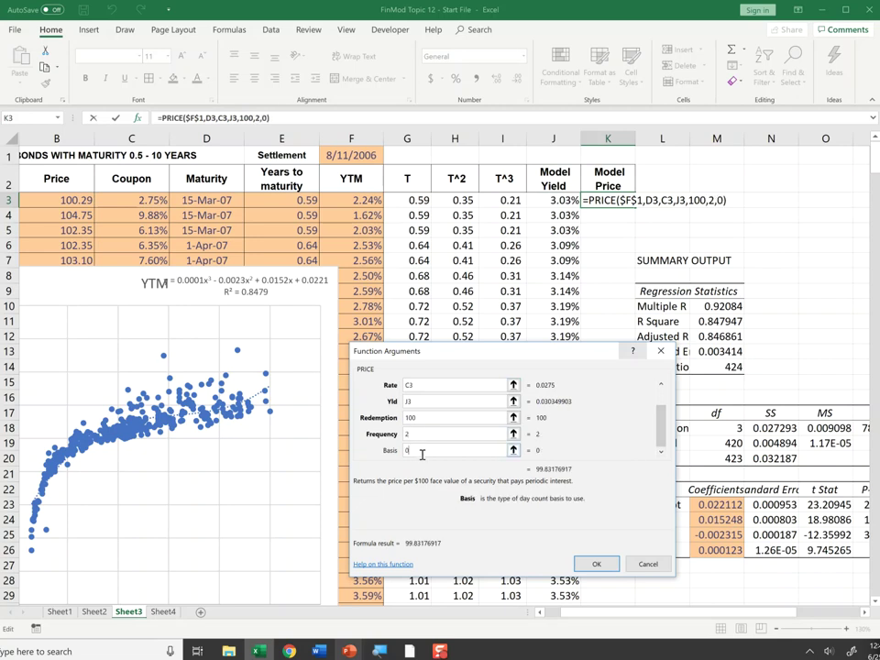
left_click(596, 563)
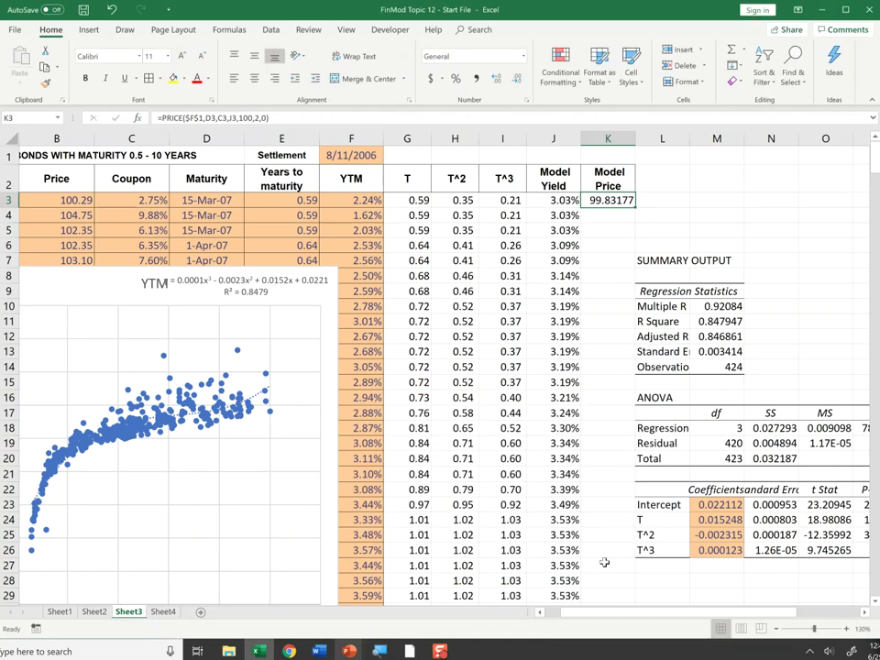
Format K3 as dollar accounting with two decimals and fill the Model Price formula down the column
left_click(430, 78)
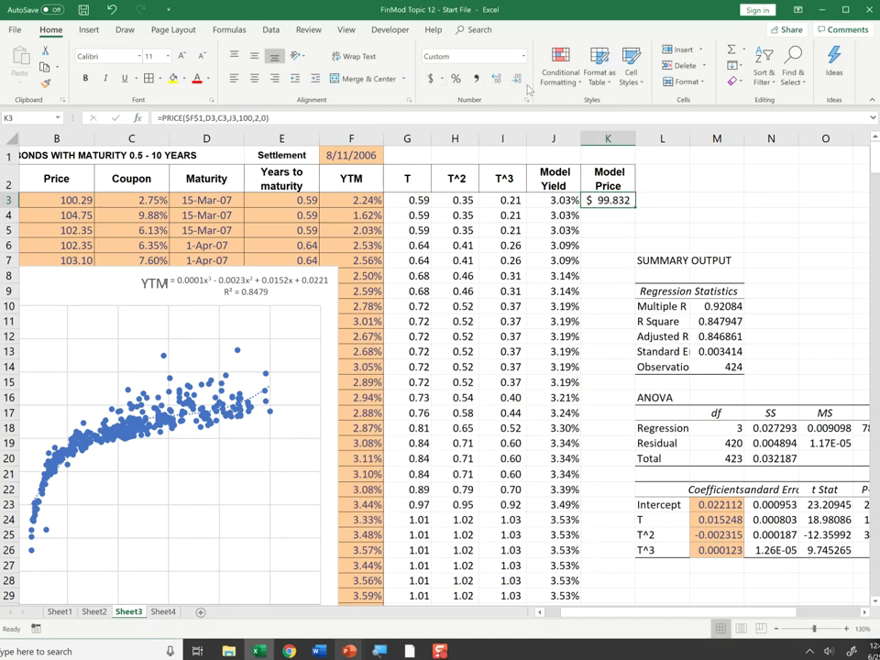
double_click(635, 208)
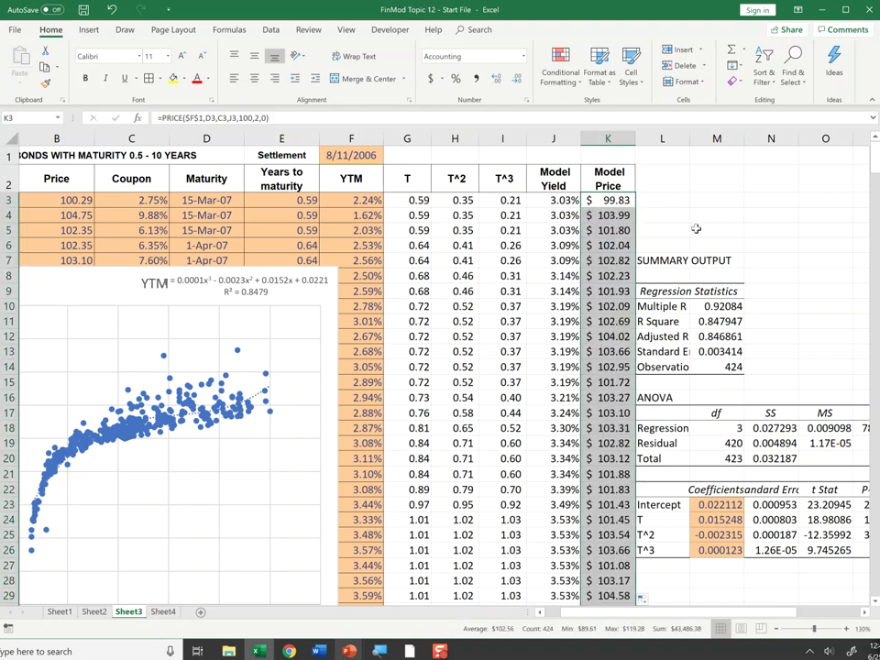
left_click(632, 216)
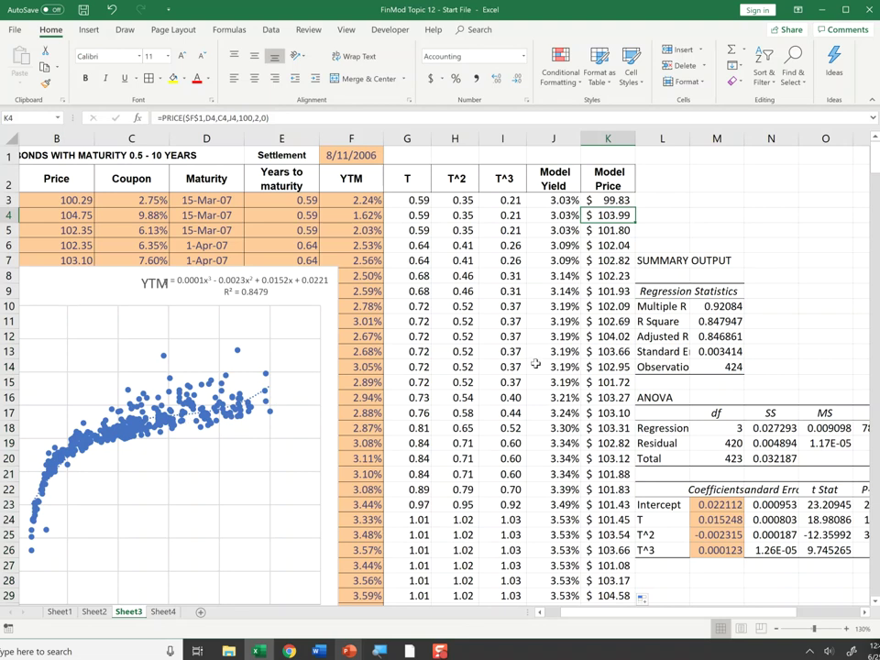
Widen column I to fit its longest T^3 value in row 426
left_click(599, 368)
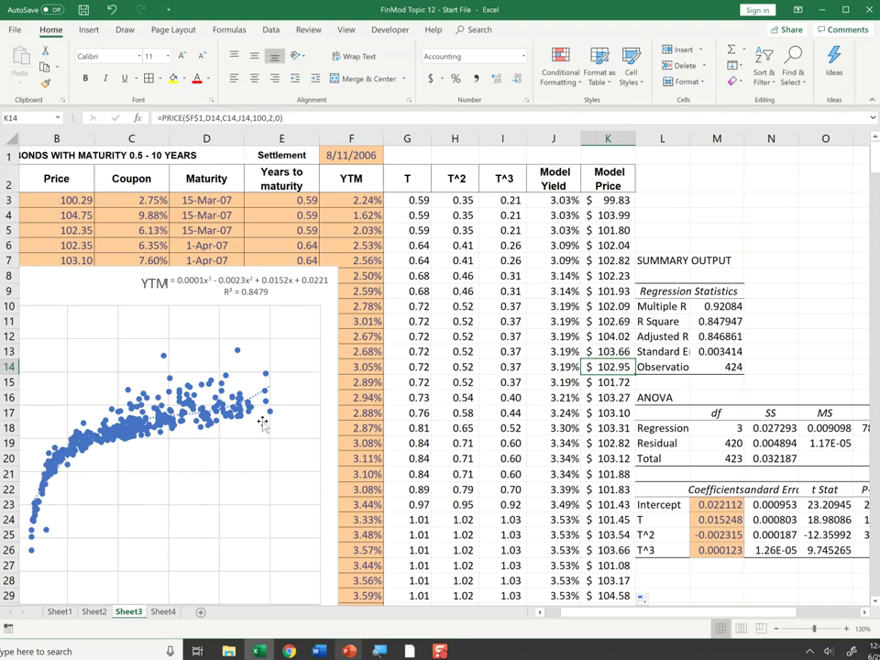
left_click(267, 378)
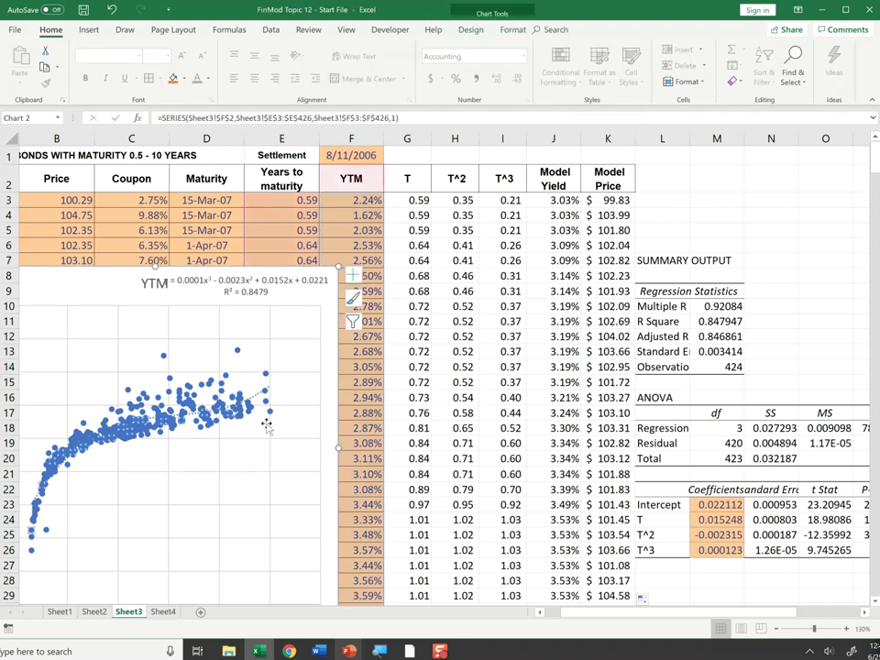
left_click(455, 433)
scroll(456, 440, "down", 20)
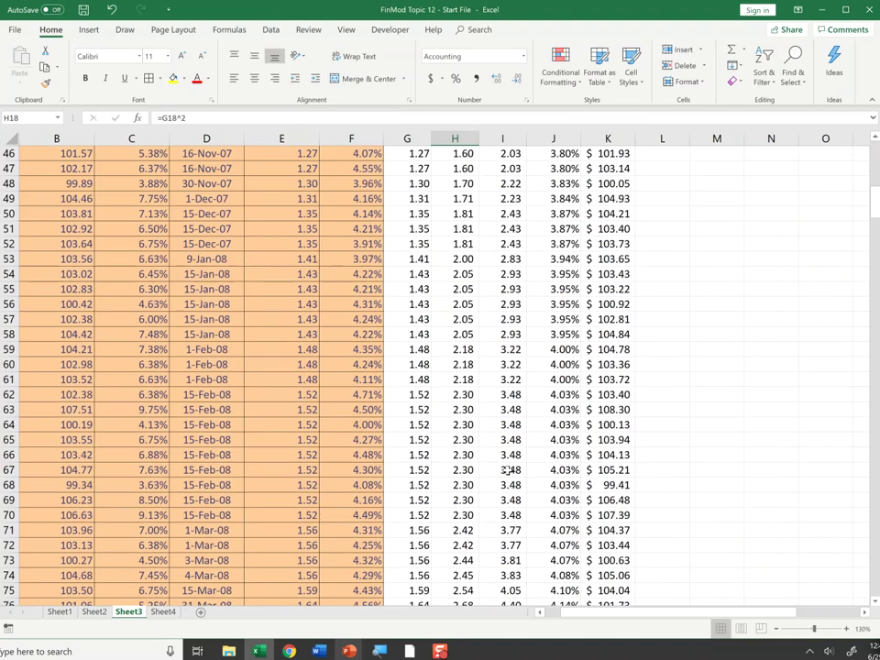
scroll(506, 470, "down", 18)
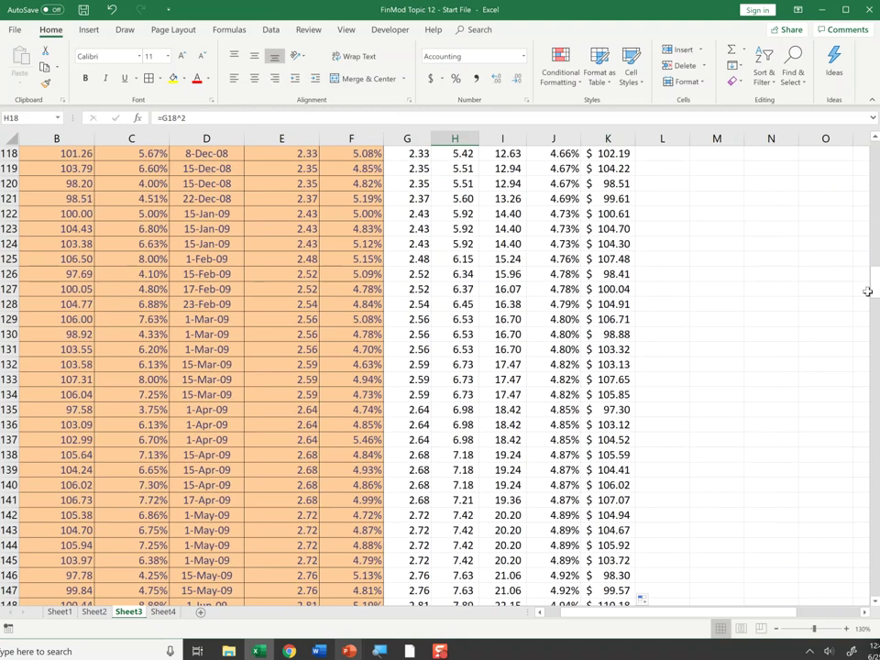
left_click_drag(876, 289, 869, 438)
left_click_drag(871, 581, 874, 600)
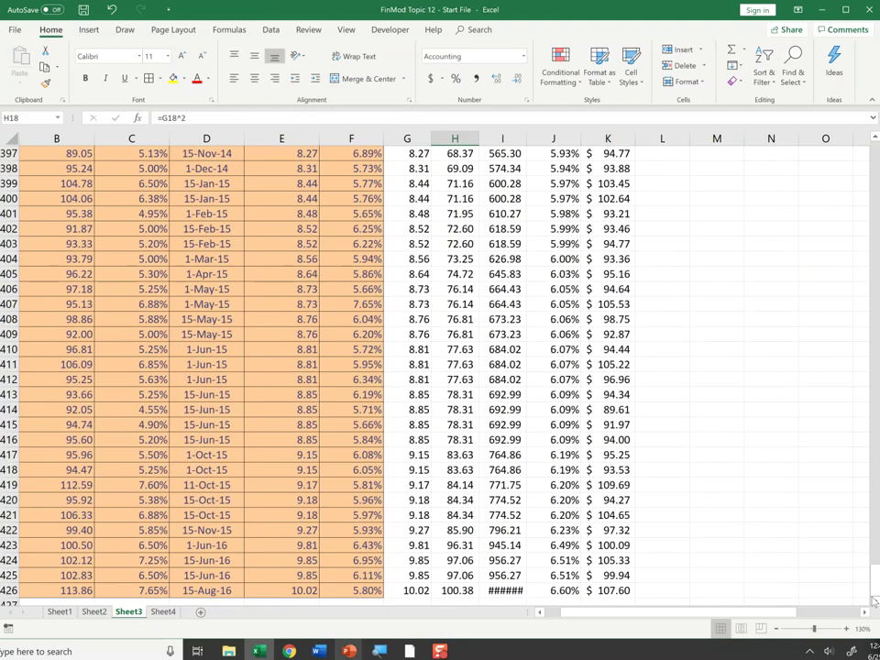
scroll(633, 549, "down", 1)
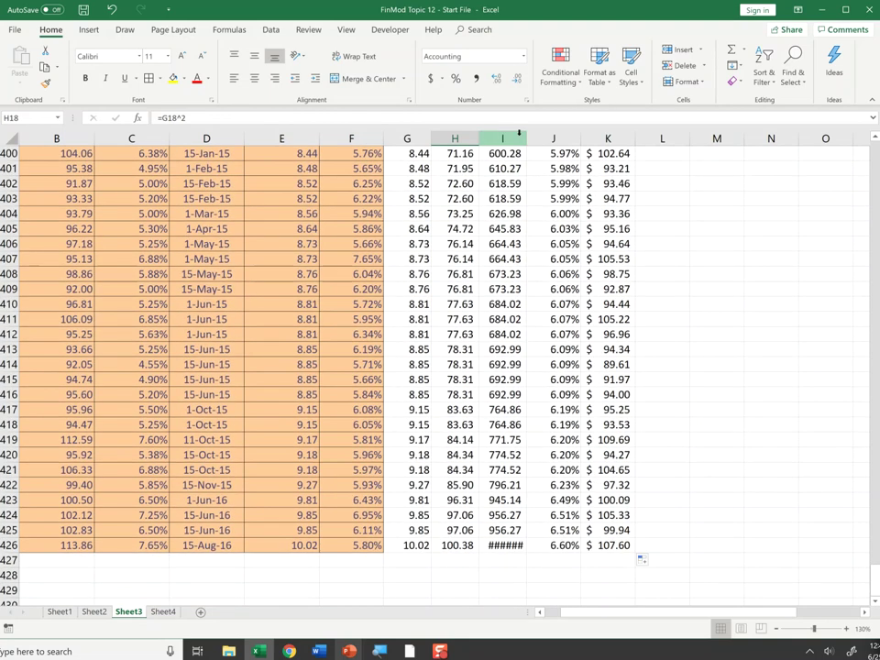
left_click(521, 137)
double_click(526, 137)
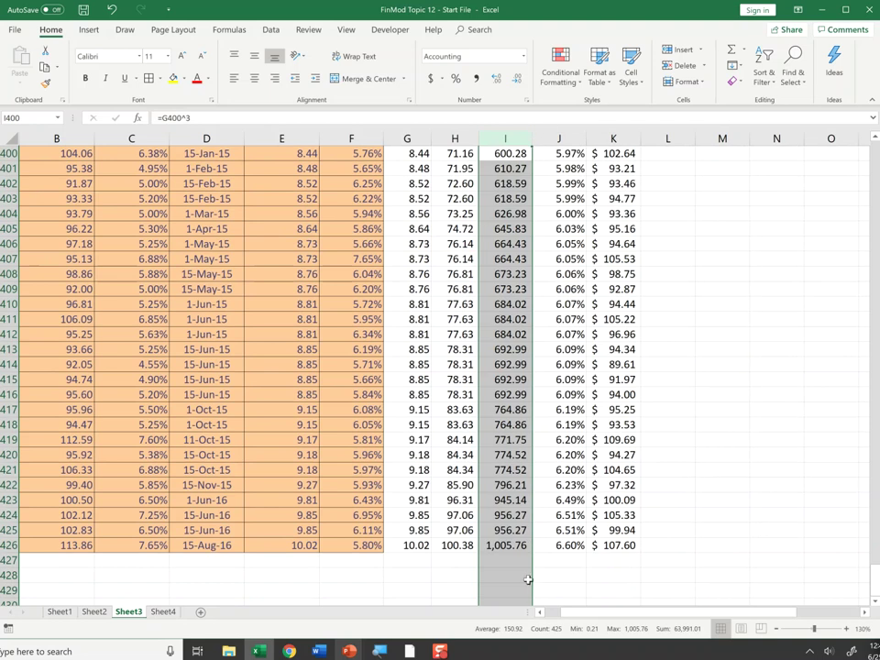
left_click(455, 544)
Inspect the last bond's row 426 formulas, from years to maturity in E426 across to the model price in K426
left_click(296, 541)
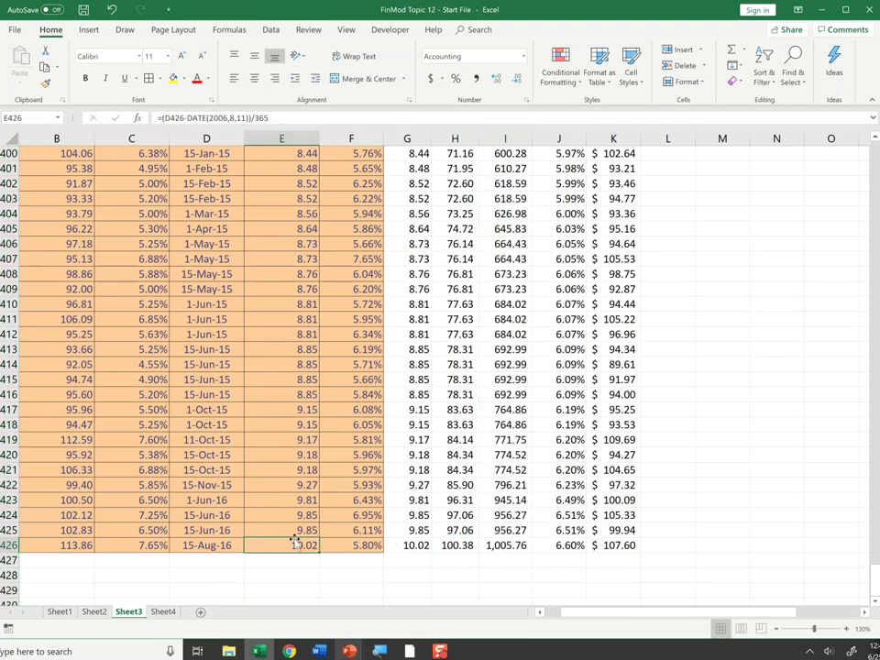
left_click(417, 545)
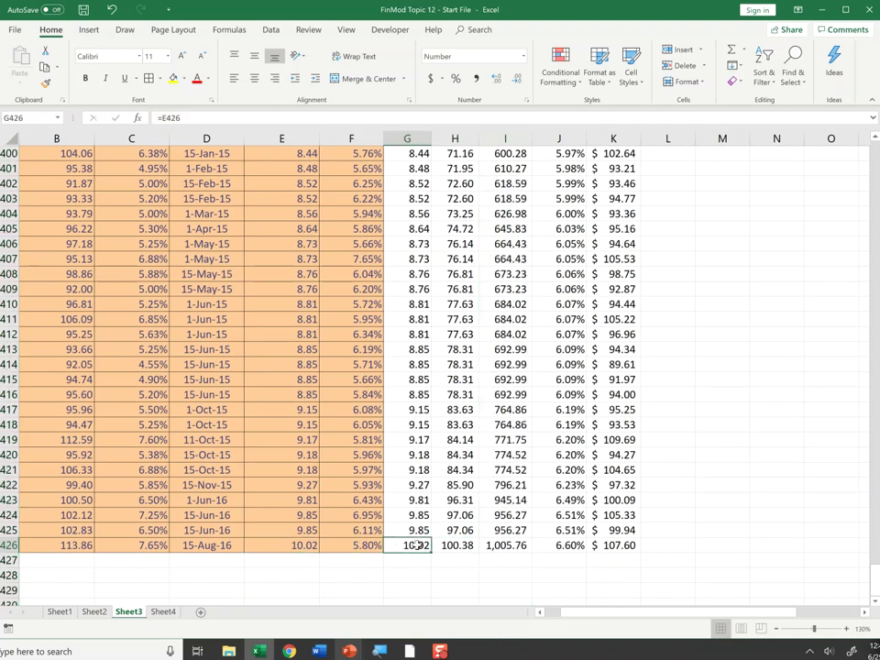
key("Left")
key("Left")
key("Right")
key("Right")
key("Right")
key("Right")
key("Right")
key("Right")
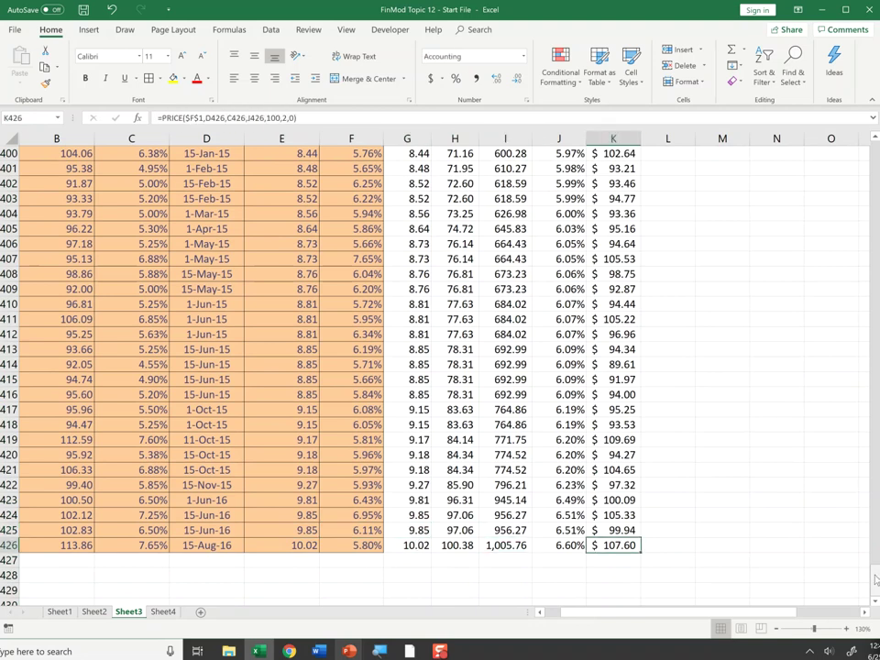
Review the model yield formula in J426 and compare the market price in B426 with the model price in K426
left_click(570, 545)
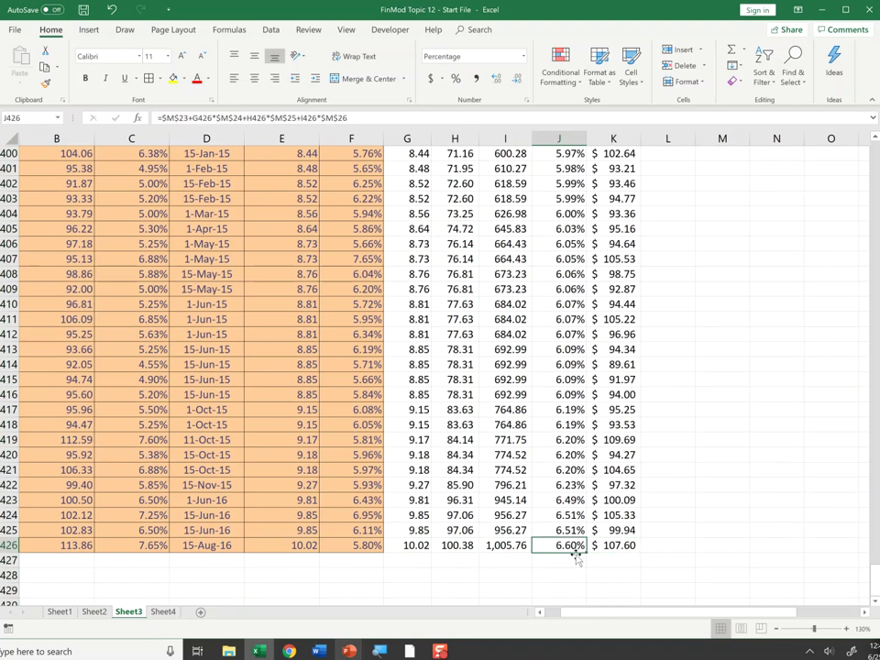
key("F2")
left_click(57, 545)
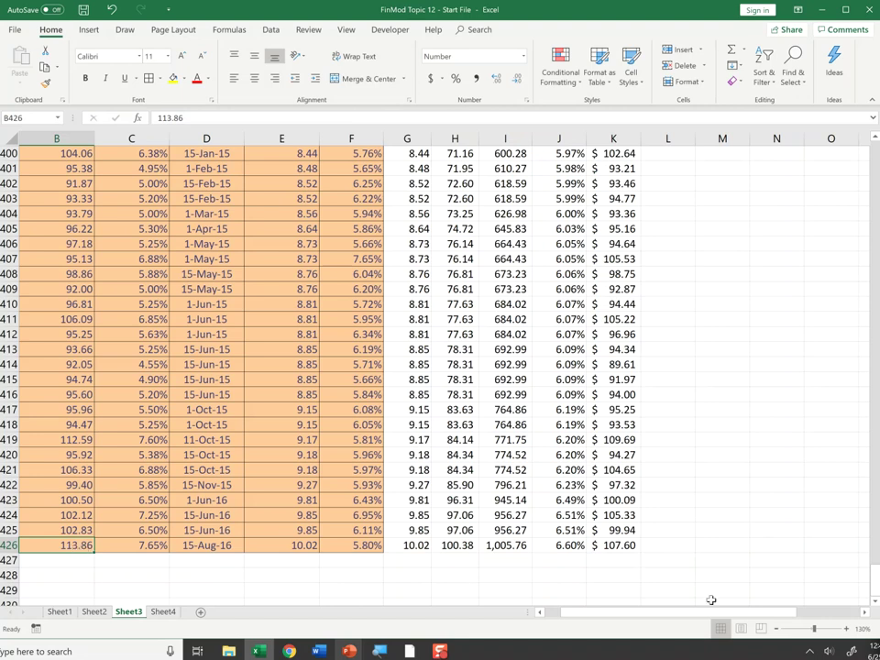
left_click(626, 545)
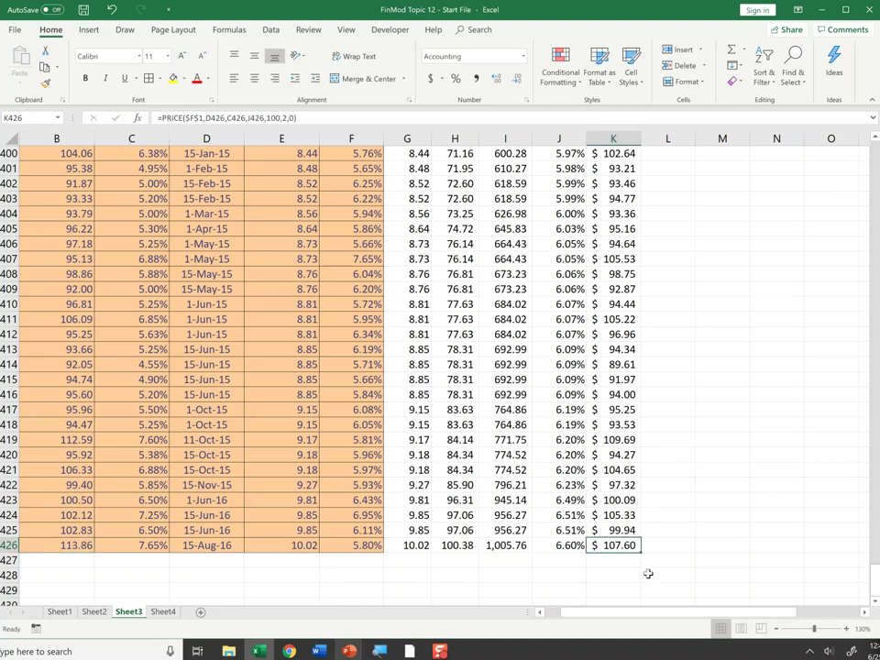
Compare the market prices in column B with the model prices in column K for the bonds in rows 425 and 424
left_click(629, 530)
left_click(63, 530)
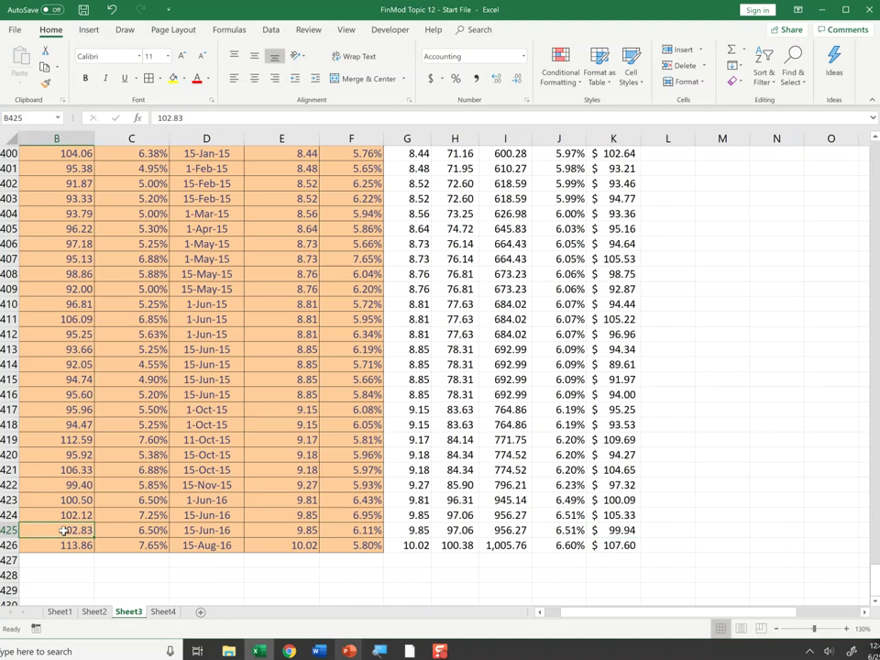
left_click(635, 532)
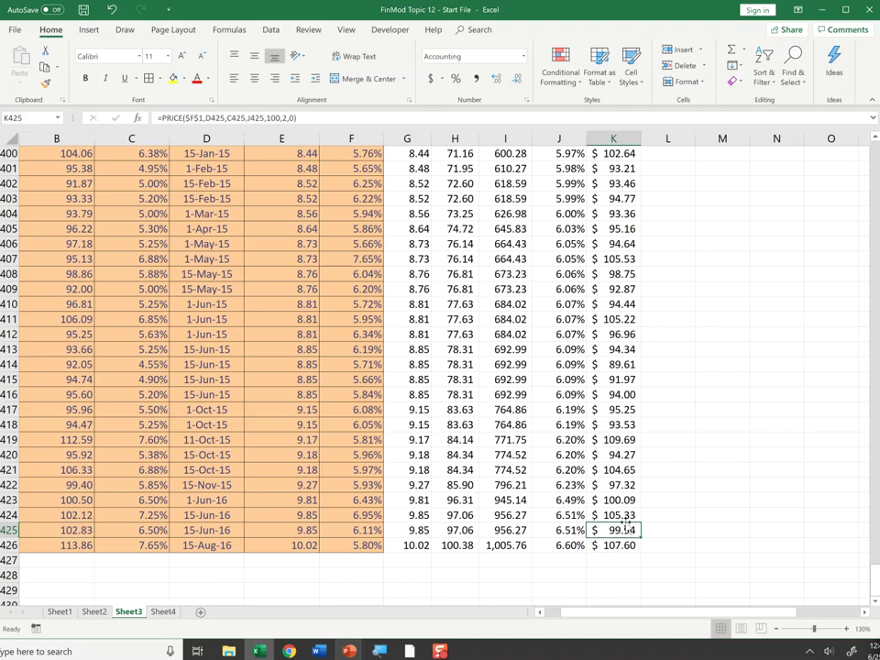
left_click_drag(624, 516, 69, 516)
left_click(69, 516)
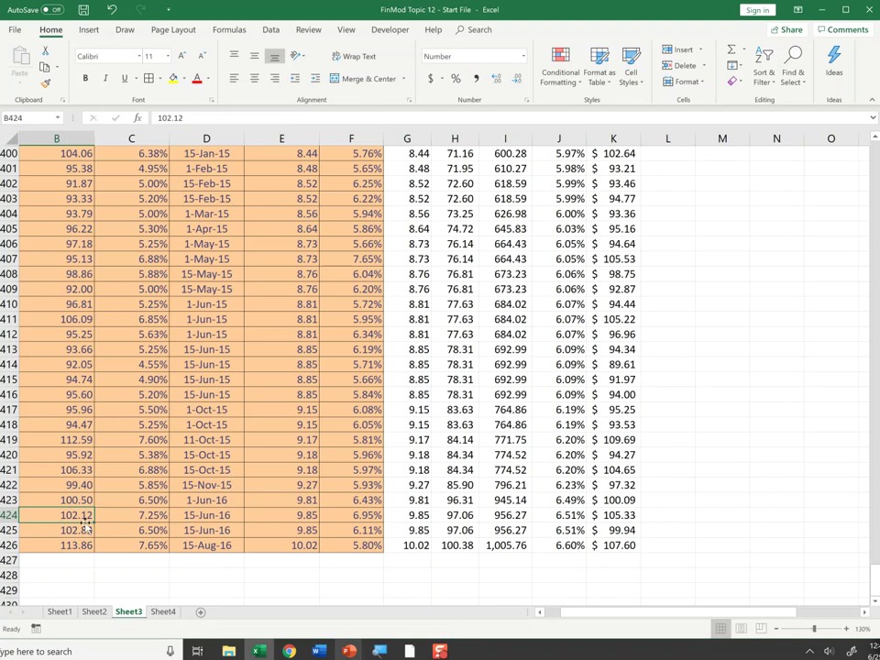
left_click(616, 516)
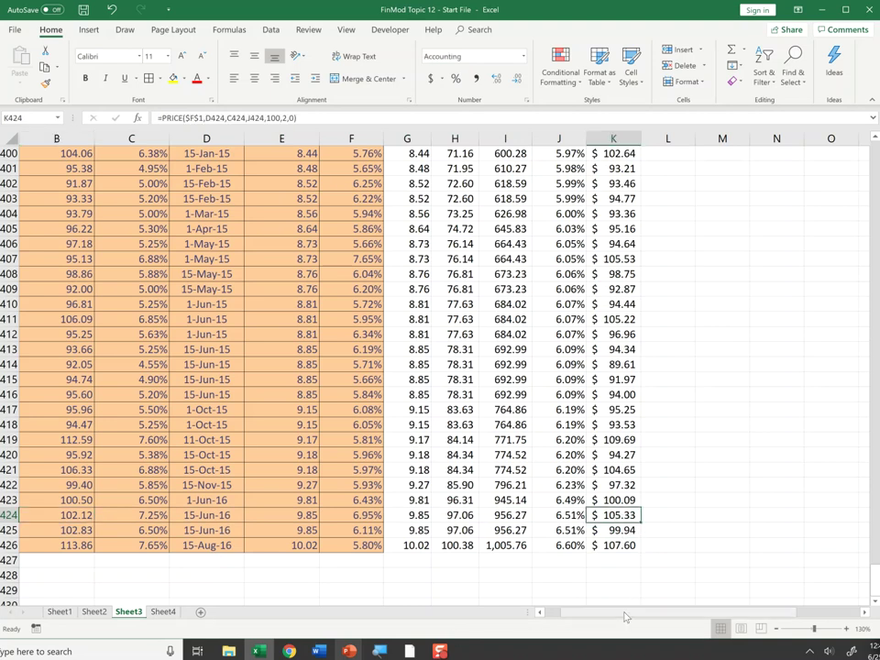
Check the issuer of the bond in row 424, and return to the first rows and the YTM scatter chart
scroll(625, 611, "left", 1)
left_click(43, 517)
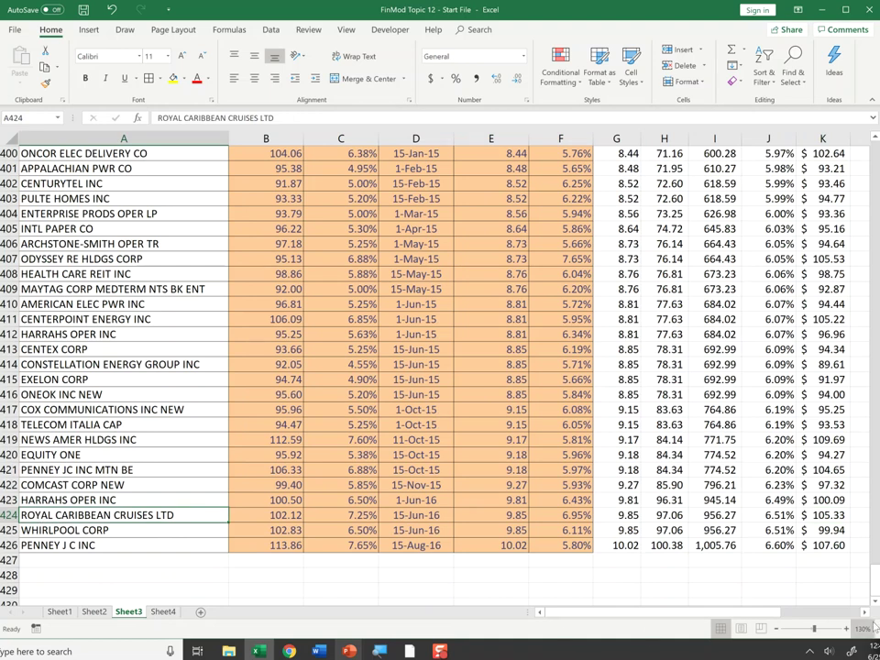
scroll(873, 589, "right", 2)
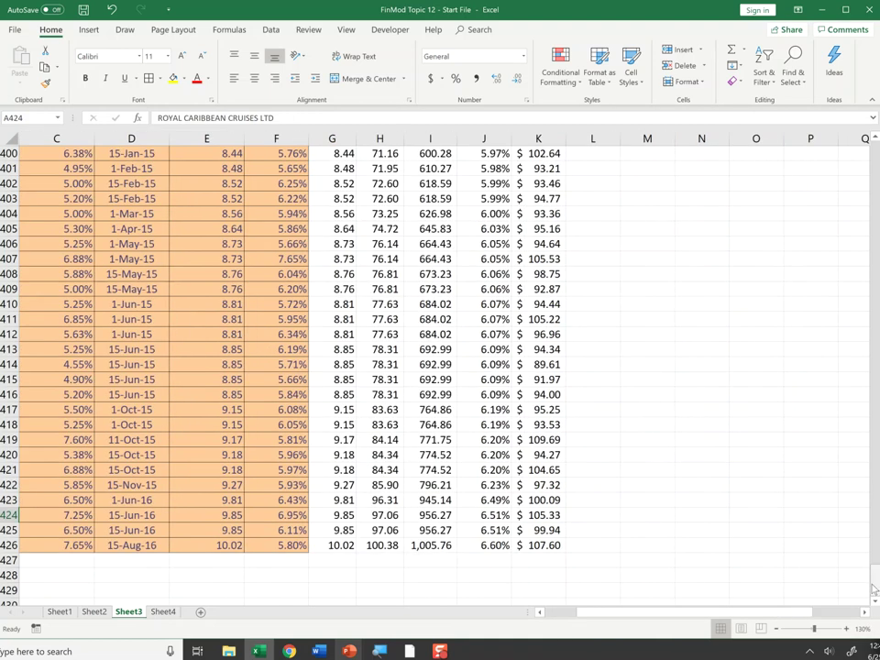
left_click_drag(874, 589, 873, 564)
left_click_drag(869, 161, 875, 143)
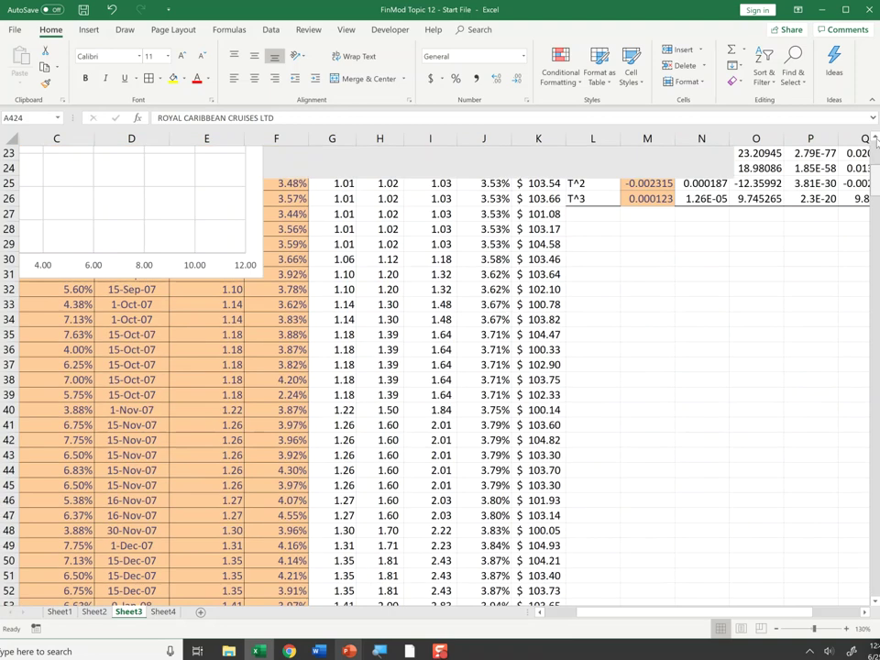
left_click(346, 423)
left_click(275, 230)
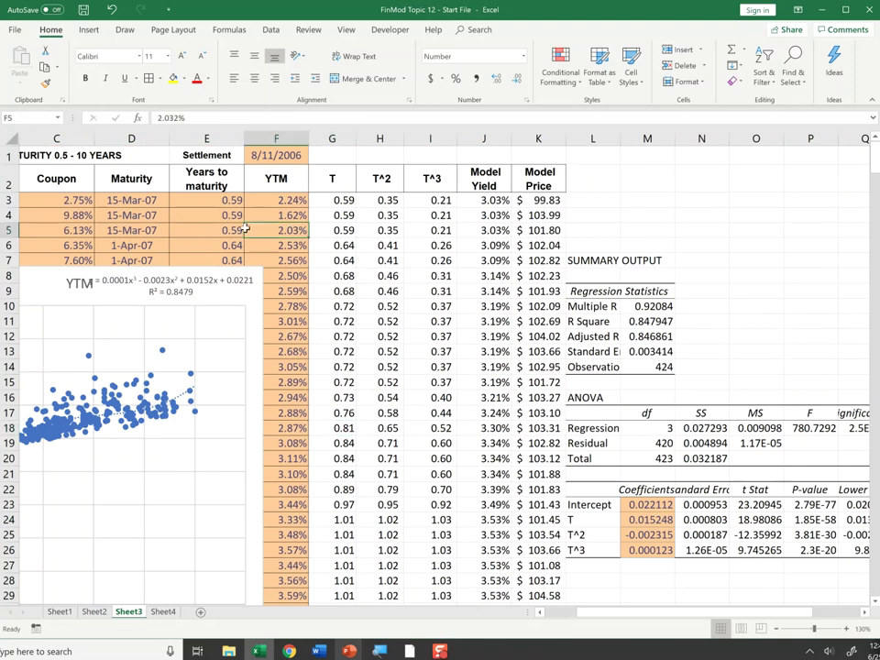
scroll(275, 230, "left", 2)
left_click(654, 385)
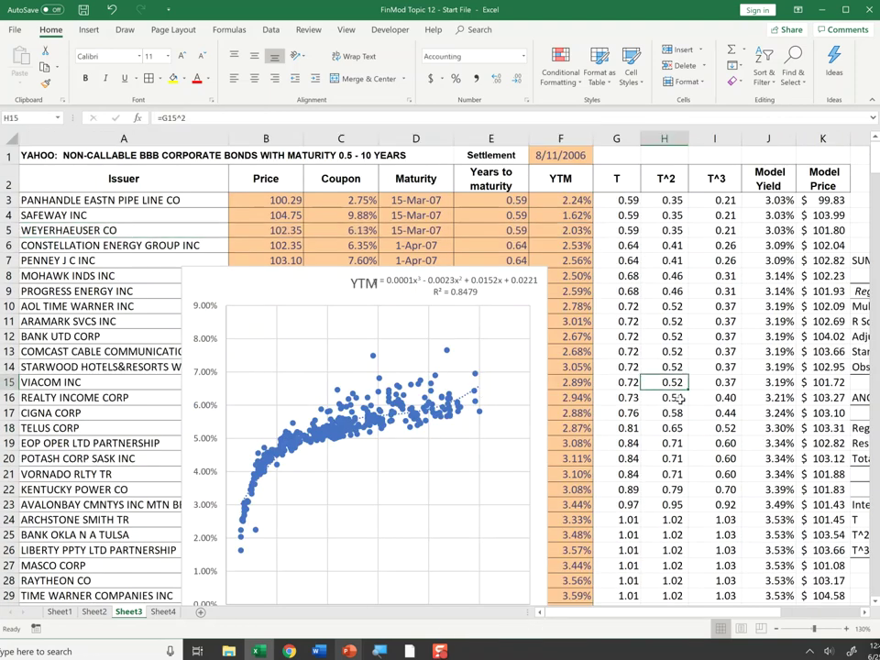